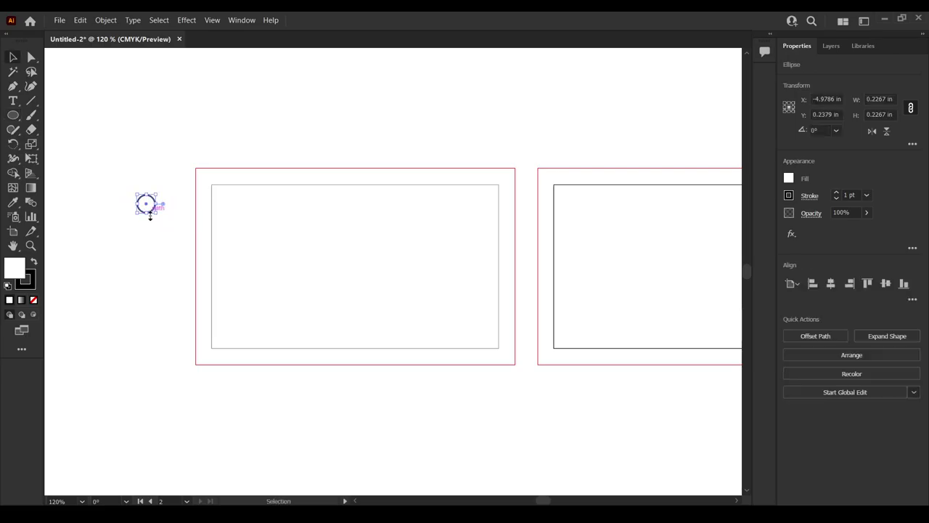
Duplicate the small circle beside the first artboard twice downward to make an evenly spaced vertical column of three
key(v)
click(150, 237)
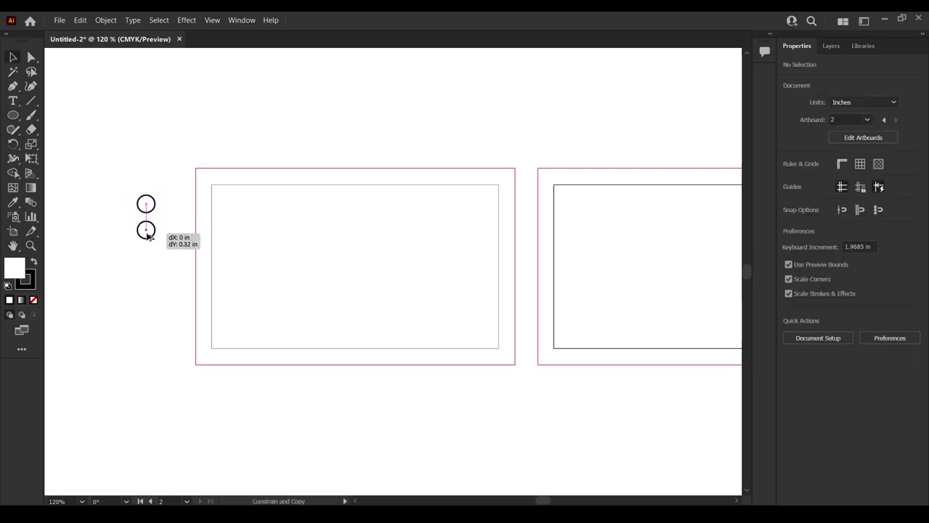
key(ctrl+d)
click(135, 319)
Fill the top circle with the orange sampled from the trending palette on Coolors and remove its outline
click(146, 208)
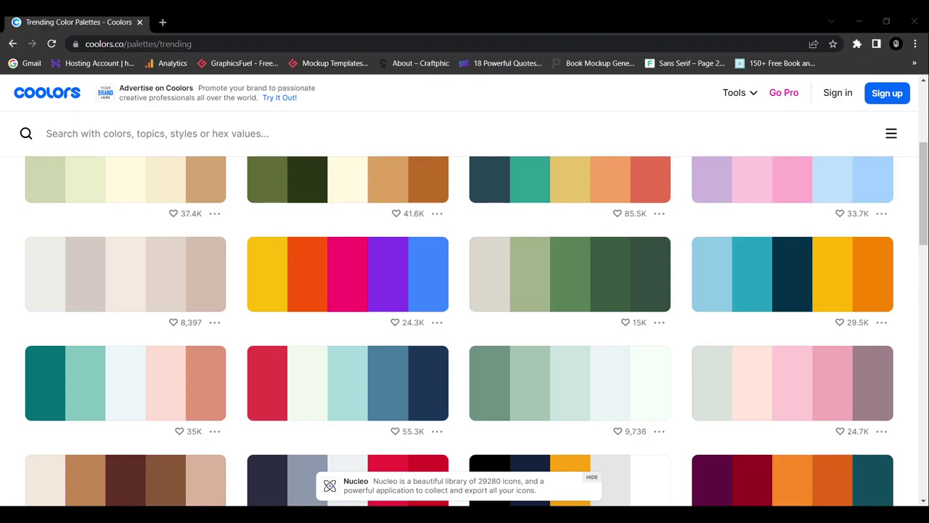
click(866, 280)
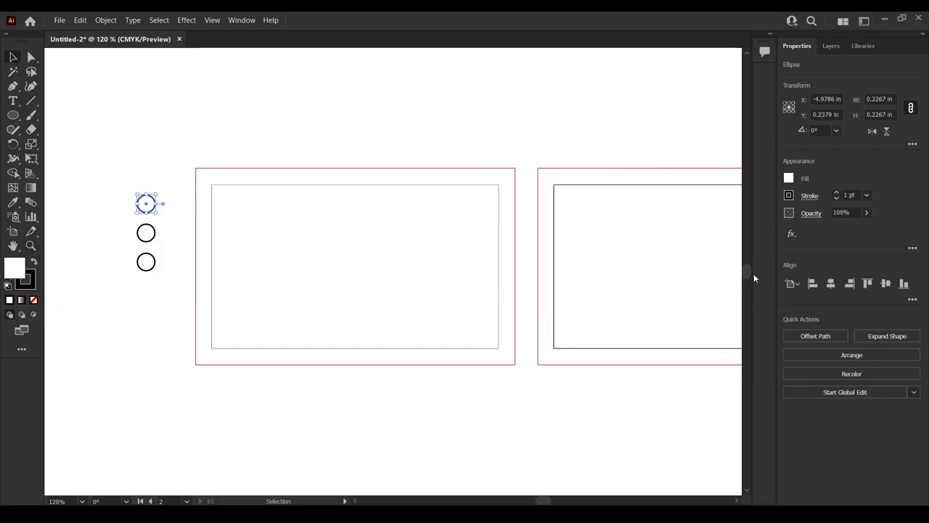
key(comma)
click(33, 300)
key(x)
click(125, 306)
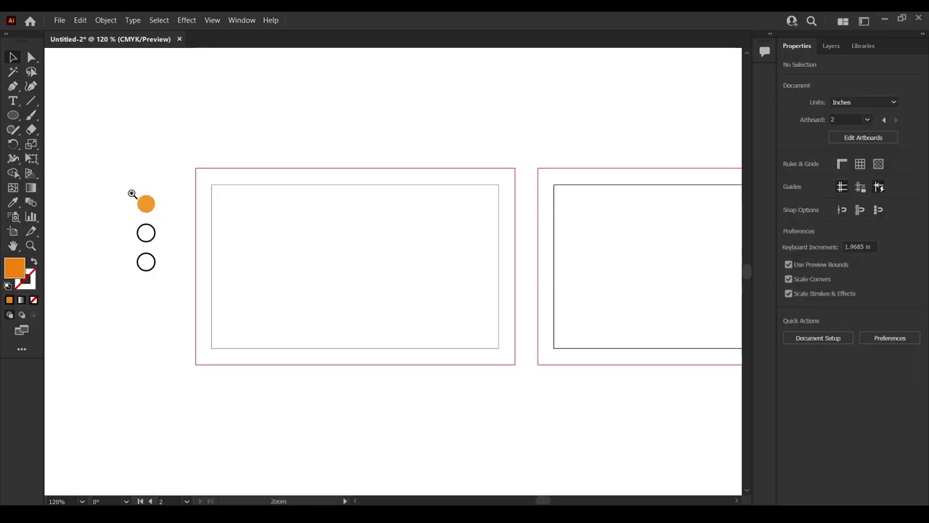
Fill the middle circle with the dark blue from the same Coolors palette and remove its outline
click(30, 245)
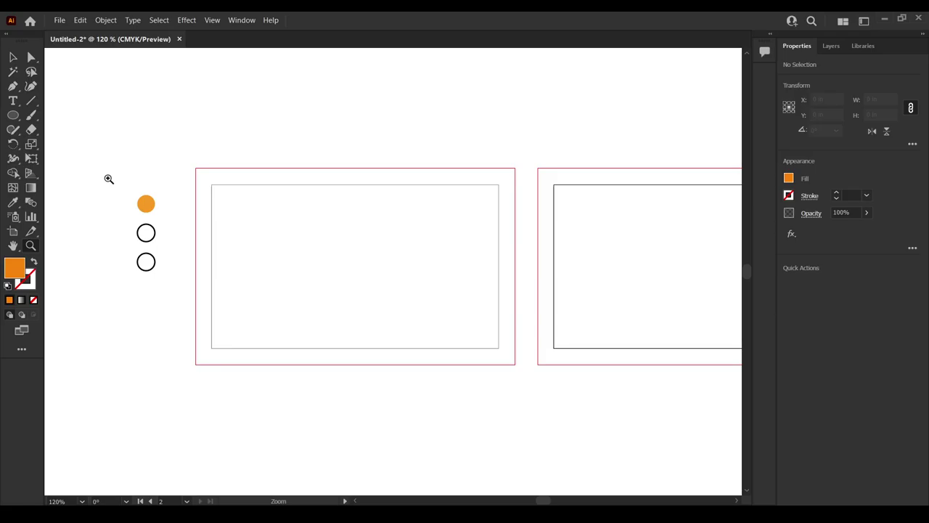
drag(109, 179, 240, 338)
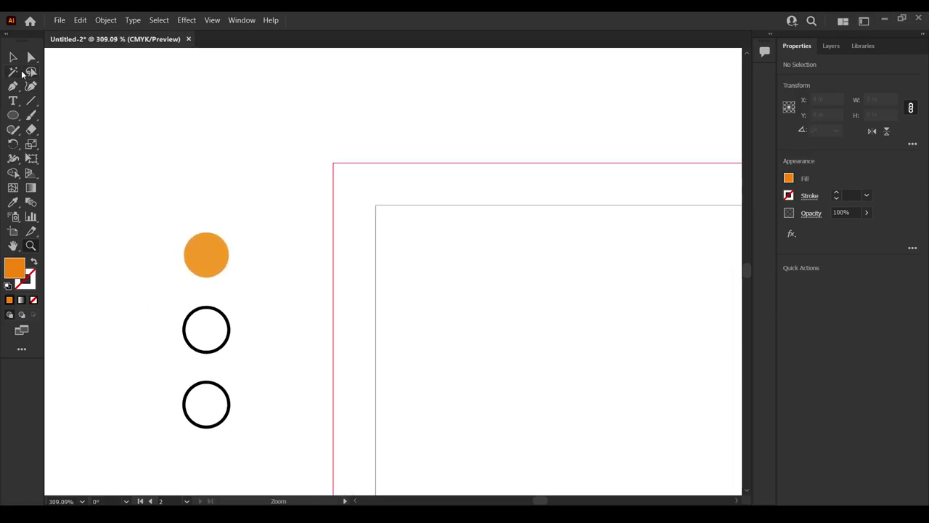
click(13, 58)
scroll(85, 183, down, 1)
scroll(85, 182, left, 1)
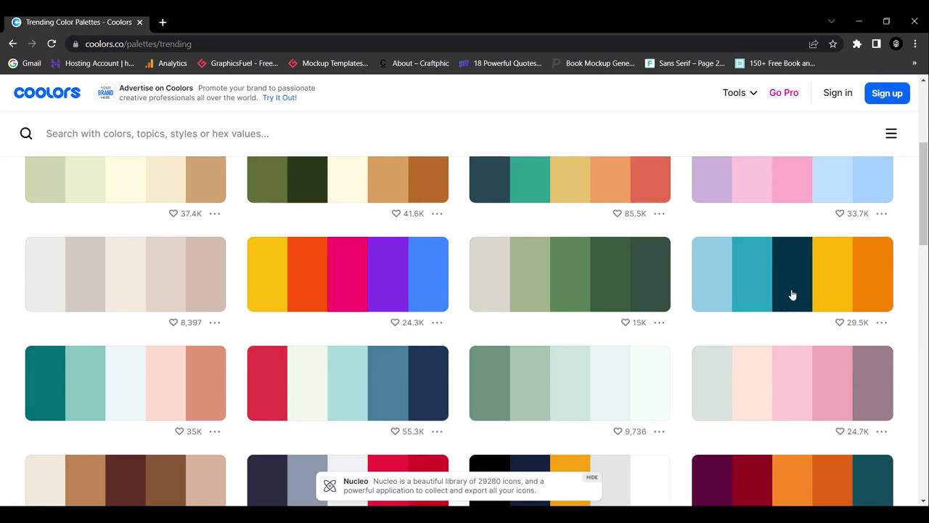
click(400, 380)
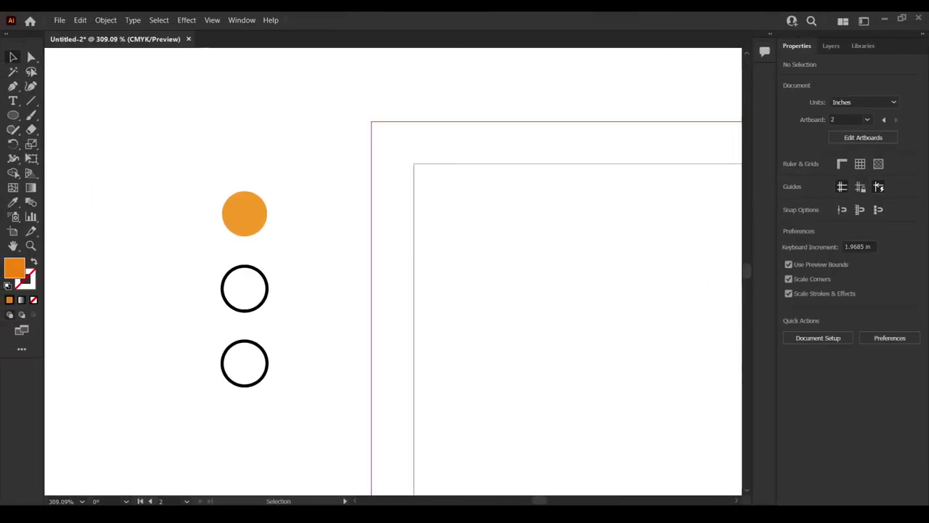
drag(167, 282, 288, 314)
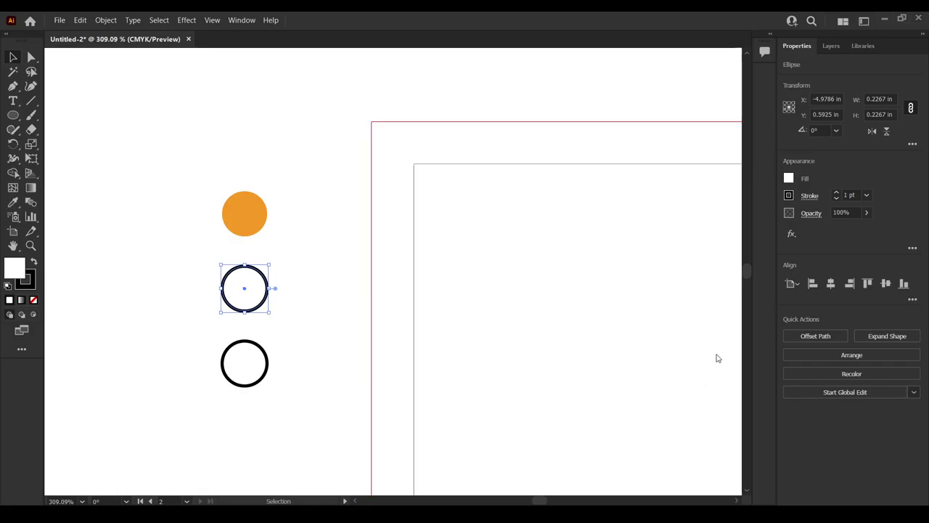
click(8, 299)
key(x)
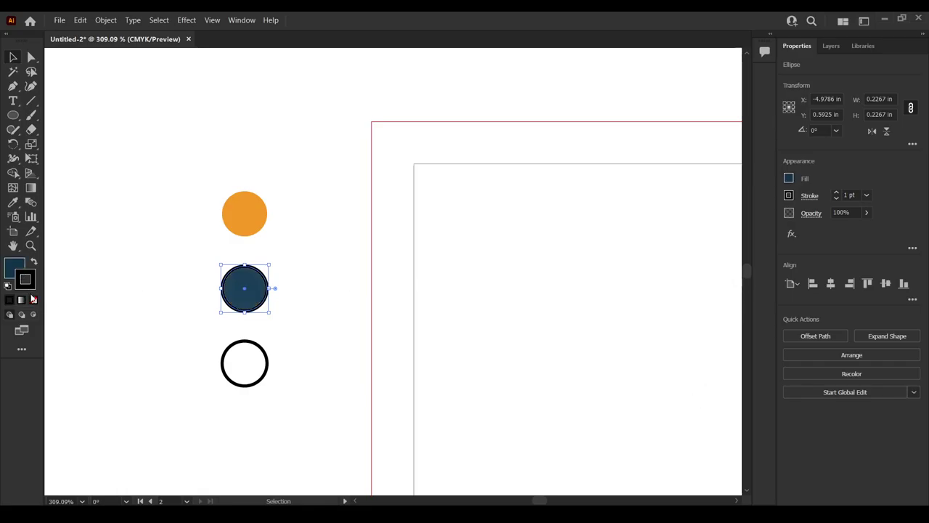
click(33, 299)
click(145, 335)
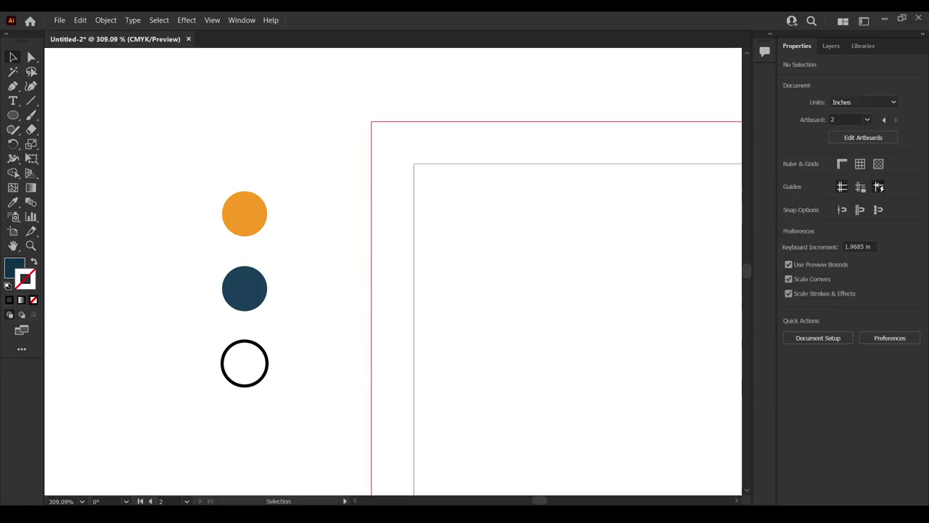
Fill the bottom circle with the yellow from the same Coolors palette and remove its outline
key(alt+Tab)
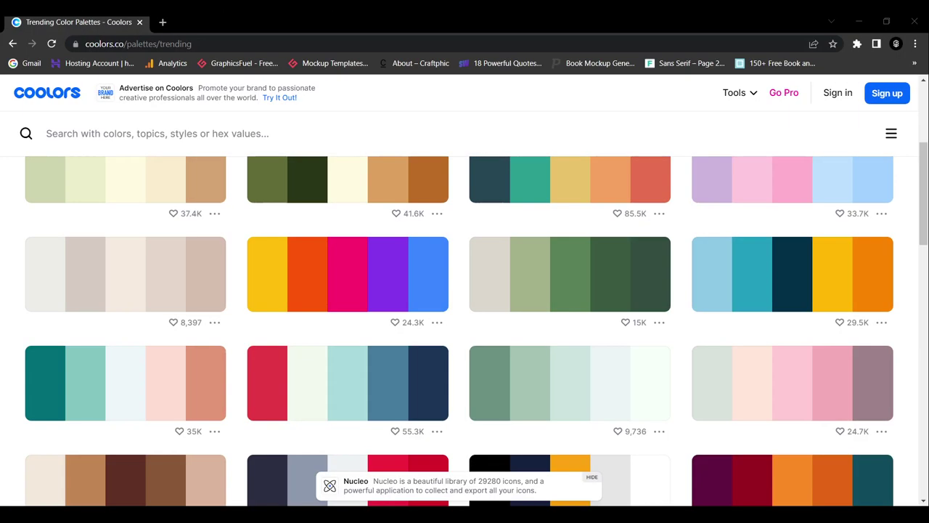
click(836, 274)
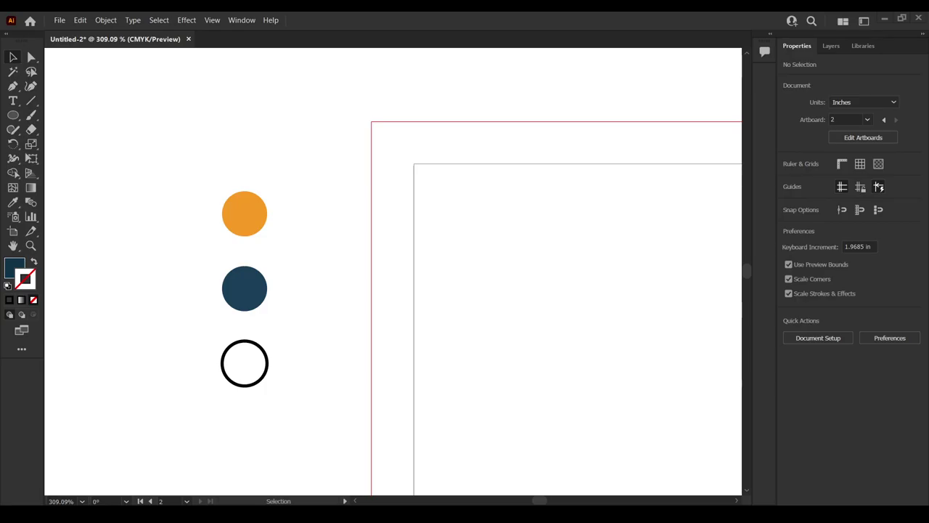
click(242, 366)
click(10, 267)
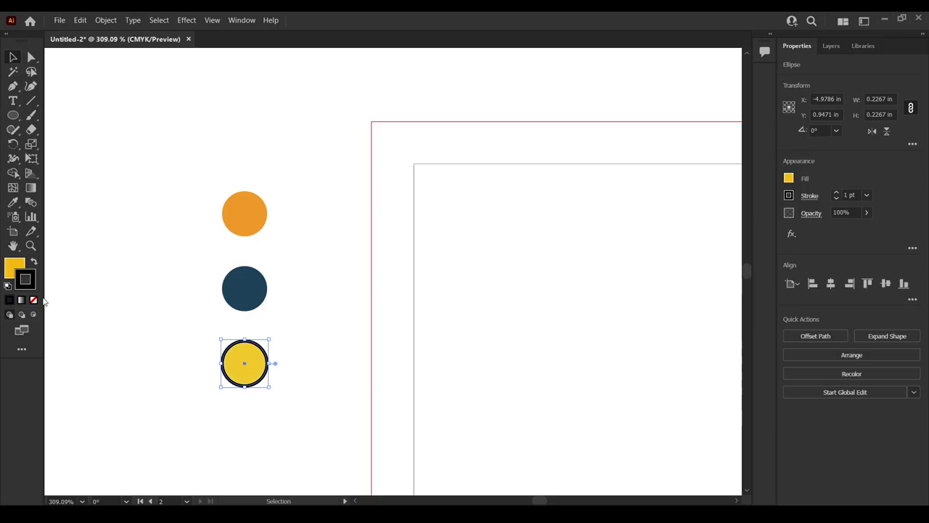
click(32, 299)
click(155, 274)
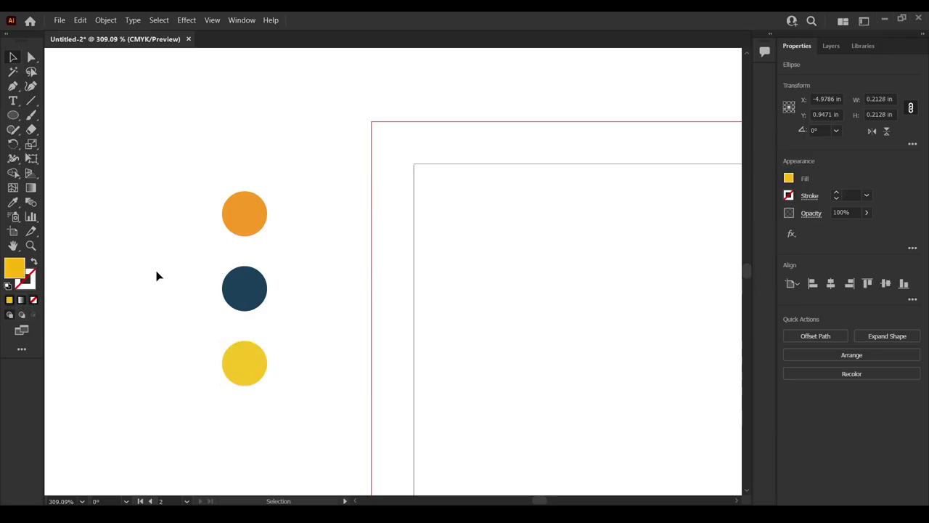
Draw a rectangle about 3.9 by 0.47 in along the first card's bottom bleed edge and color it with the orange swatch
scroll(174, 214, down, 1)
scroll(174, 215, down, 3)
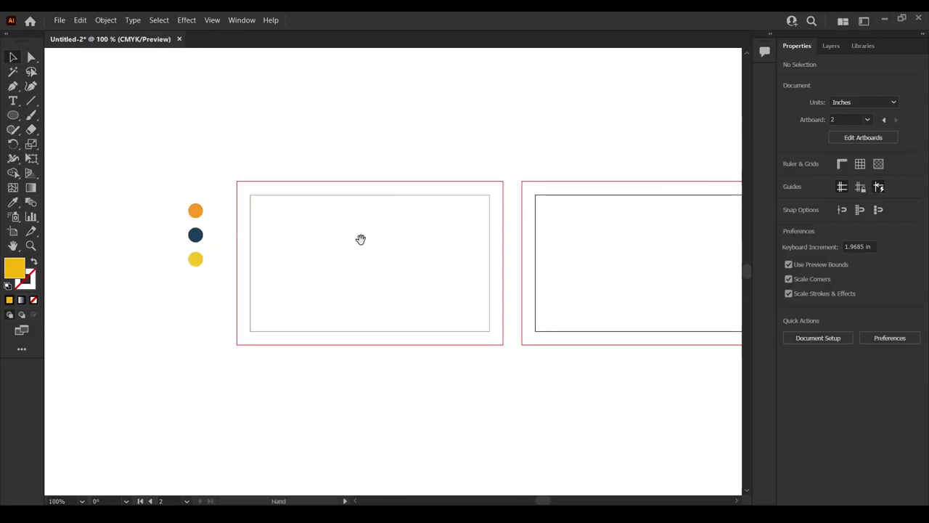
drag(367, 236, 340, 253)
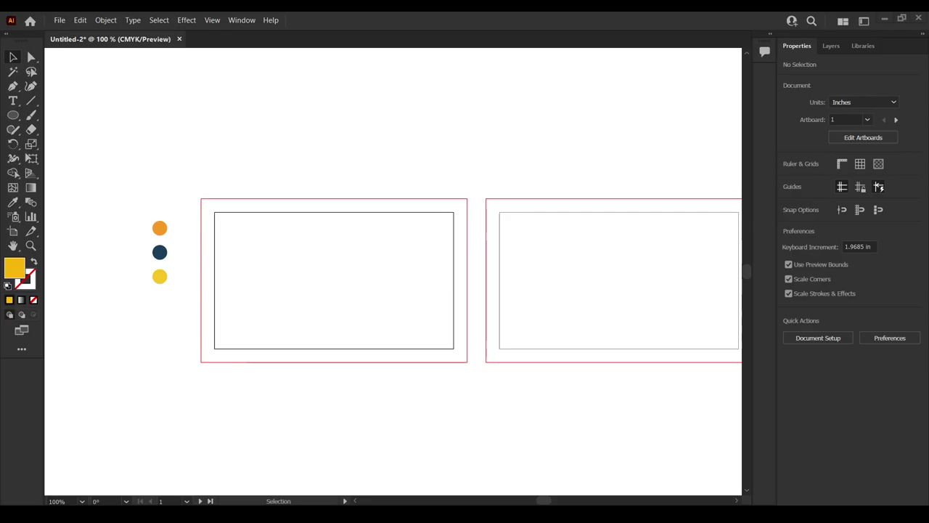
click(13, 116)
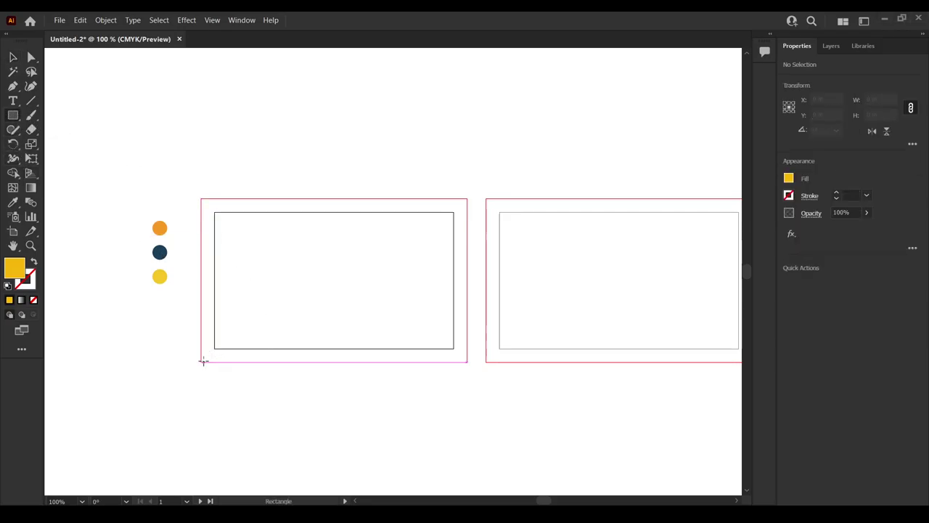
drag(201, 362, 466, 330)
key(i)
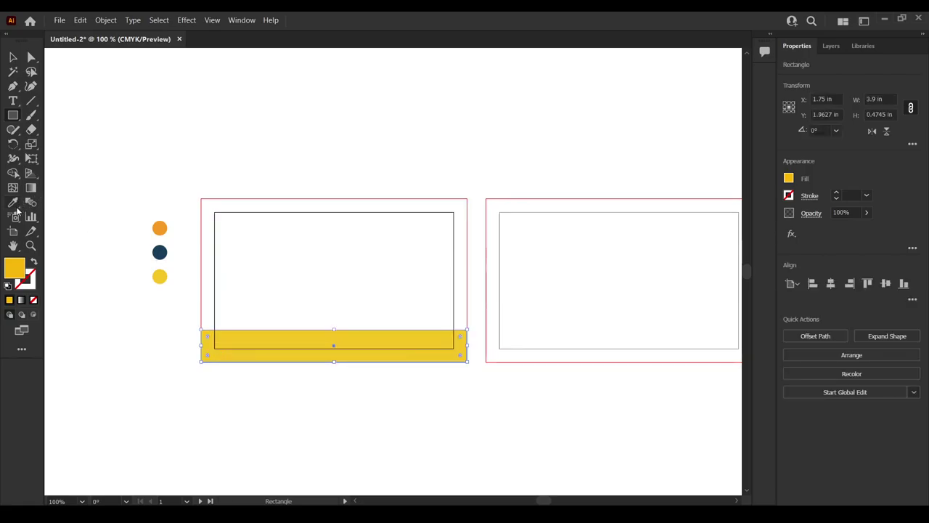
click(160, 228)
Draw a rectangle about 1.63 by 0.23 in at the left bleed edge, overlapping the orange band's top, and color it with the dark blue swatch
click(14, 114)
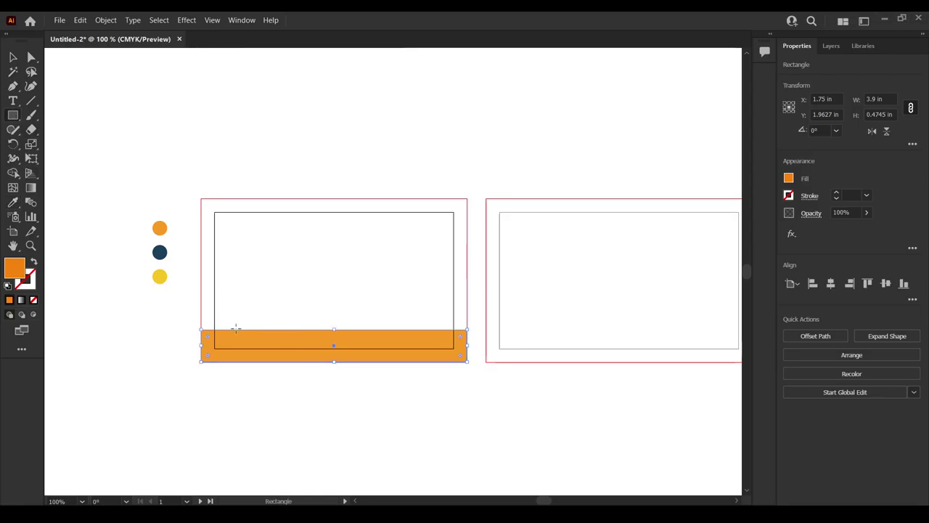
drag(202, 323, 312, 338)
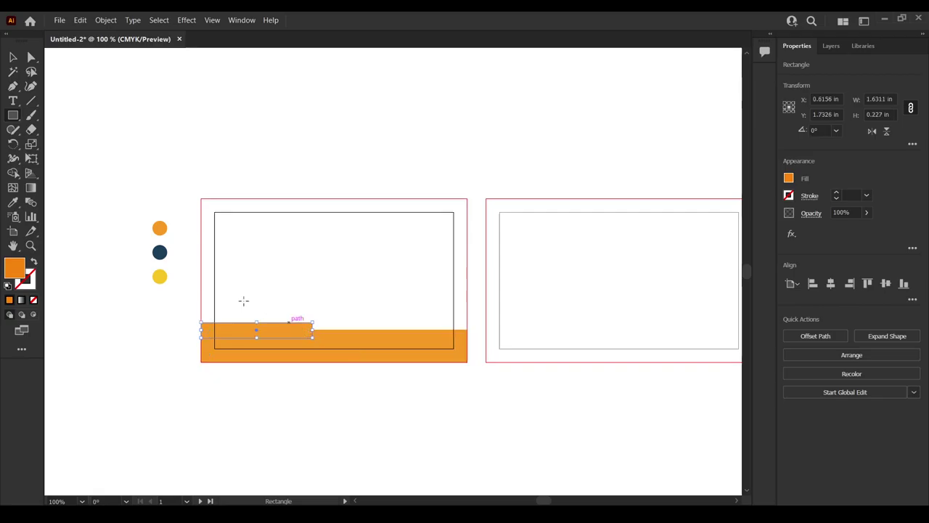
click(13, 202)
click(155, 250)
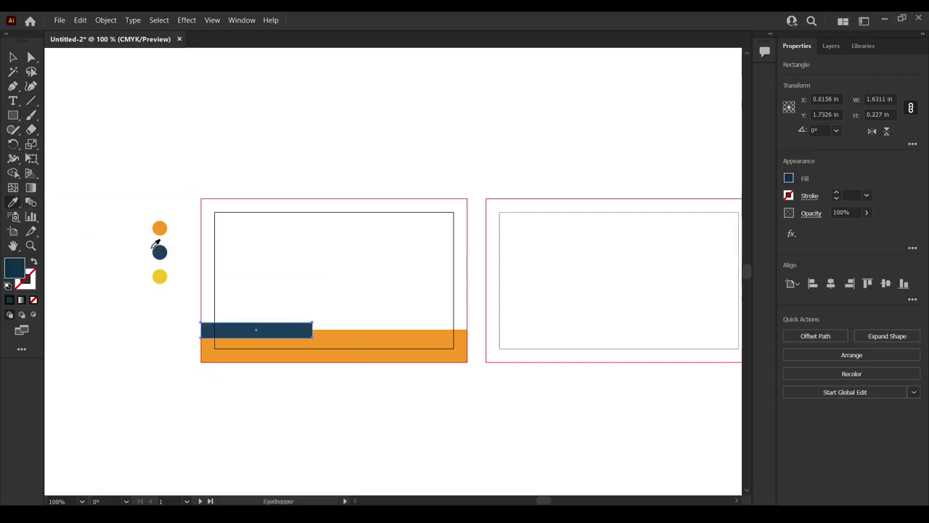
Duplicate the dark blue bar horizontally so the copy ends at the card's right bleed edge
key(v)
drag(276, 324, 429, 340)
key(ctrl+shift+a)
Shorten the left dark blue bar from its inner end to about 1.42 in wide
scroll(360, 320, up, 4)
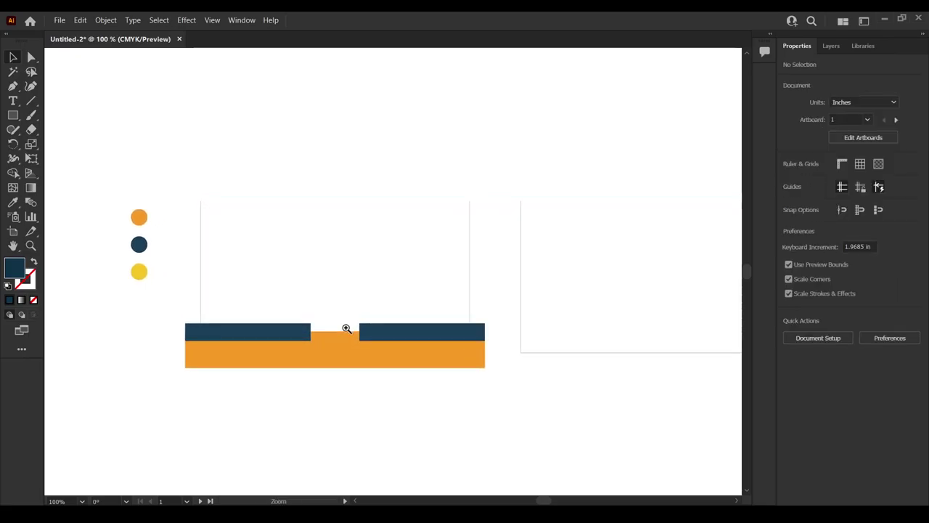
drag(360, 306, 365, 312)
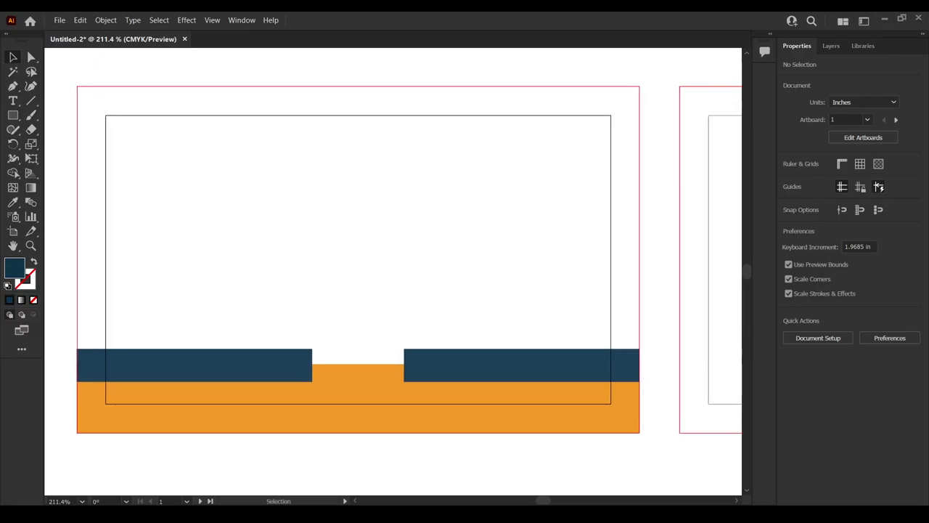
click(313, 364)
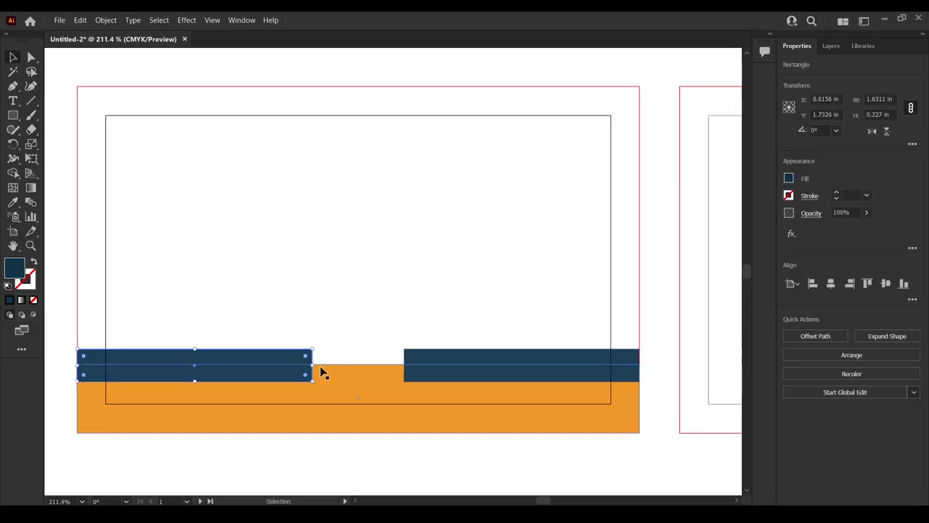
drag(315, 368, 282, 366)
Copy the left bar's width value and set the right bar's reference point to its middle right edge
click(506, 360)
click(274, 360)
click(889, 115)
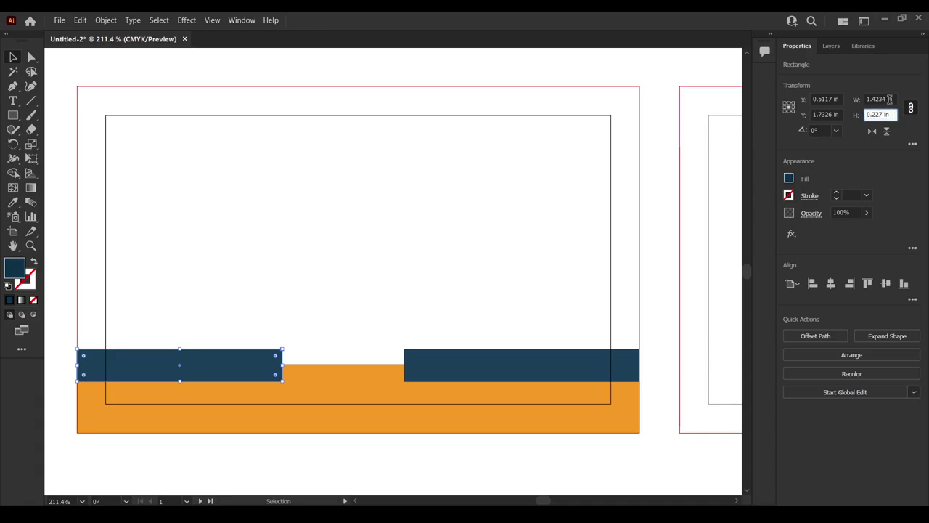
double_click(890, 99)
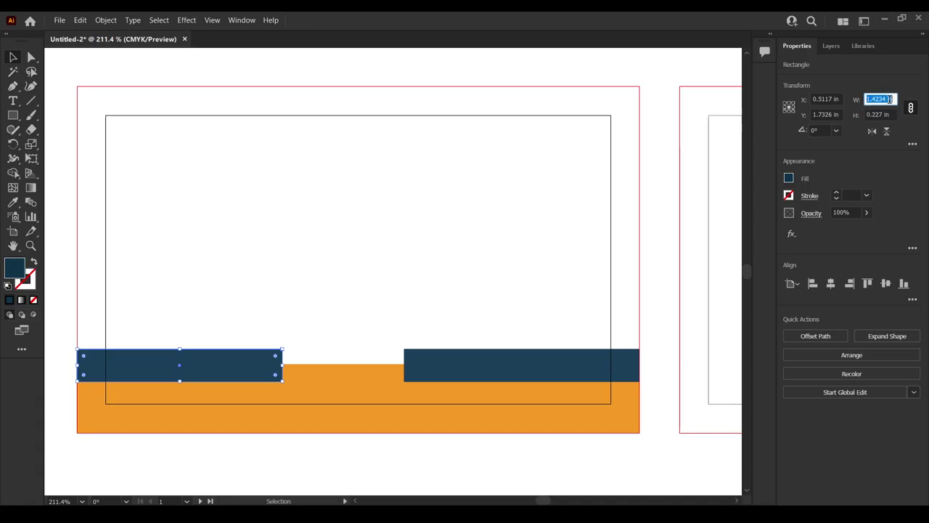
click(540, 361)
click(881, 98)
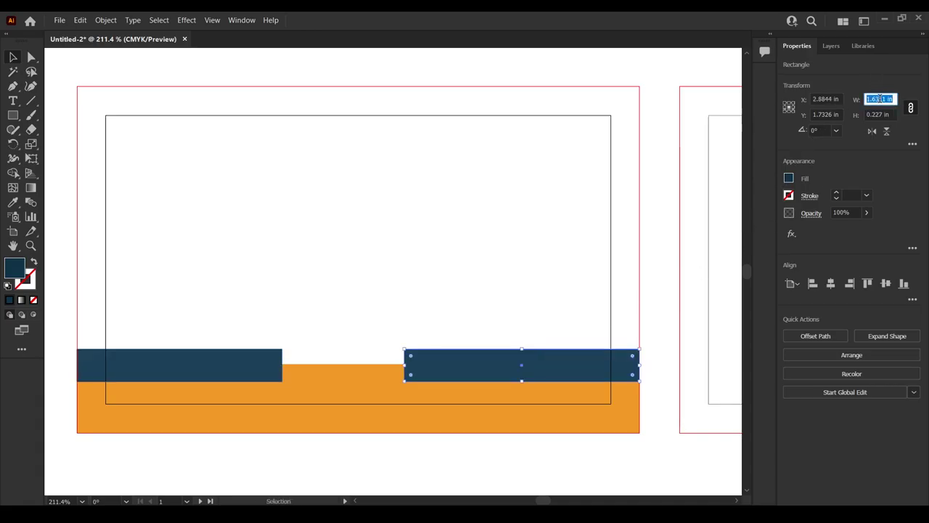
click(794, 109)
click(870, 99)
text(1.3234)
key(Return)
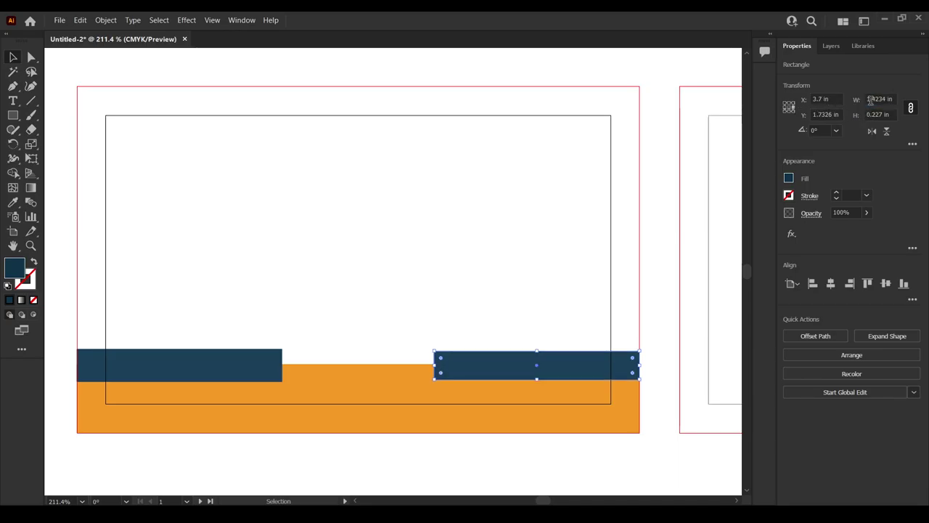
key(ctrl+z)
Unlink the width and height proportions and set the right dark blue bar's width to 1.4234 in
click(910, 108)
click(881, 99)
text(1.4234)
key(Return)
click(434, 258)
Add a 12 pt Myriad Pro text line with the placeholder e-mail address just above the orange band
scroll(390, 286, left, 1)
scroll(390, 286, up, 1)
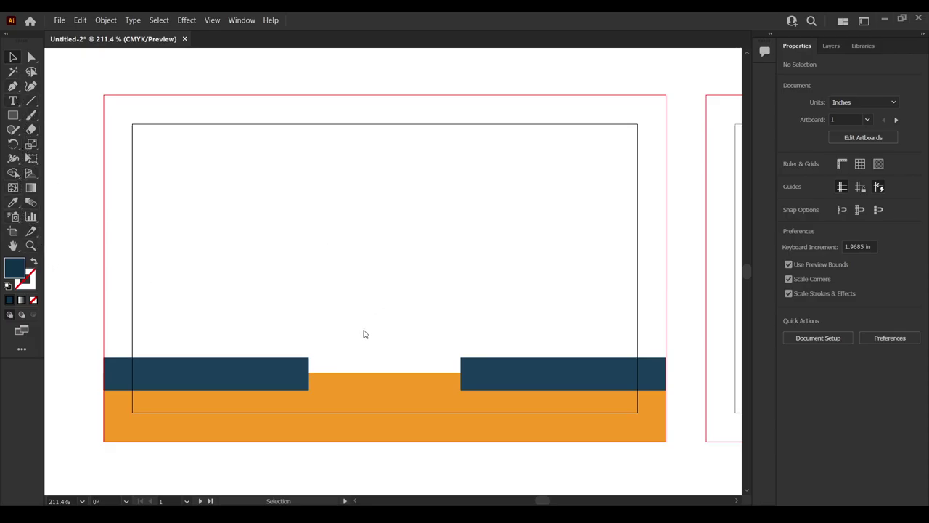
key(t)
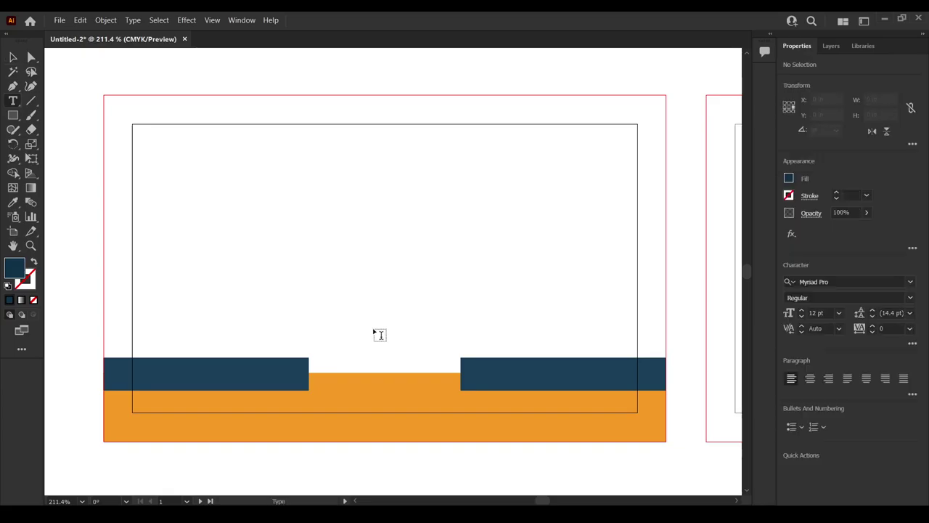
click(374, 328)
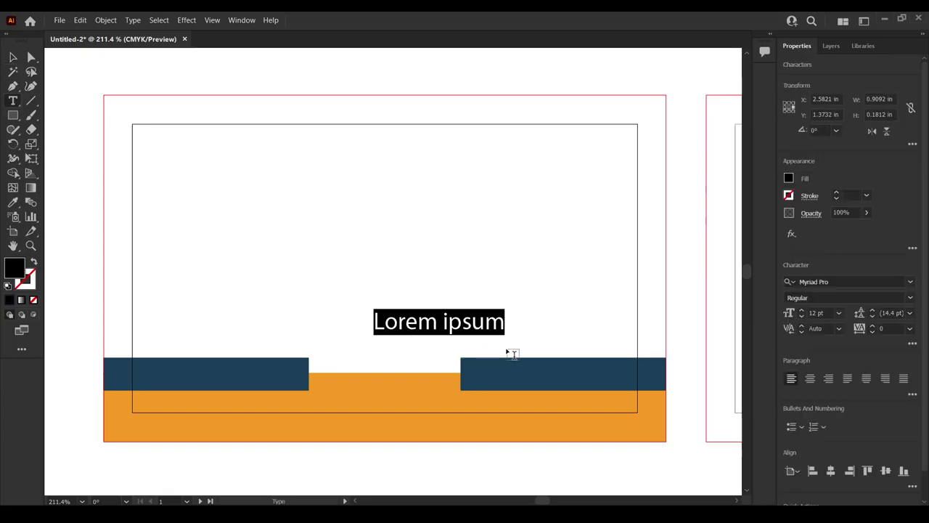
text(info@)
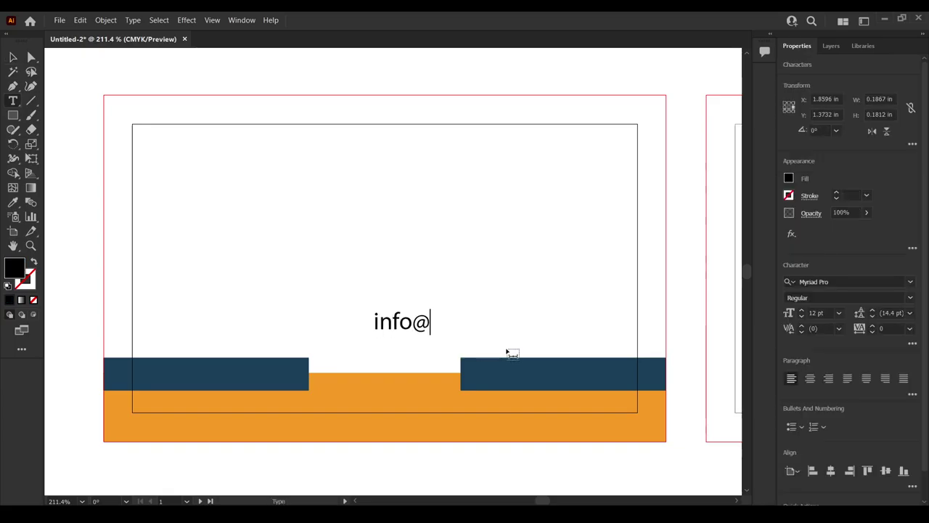
text(domain.com)
click(13, 58)
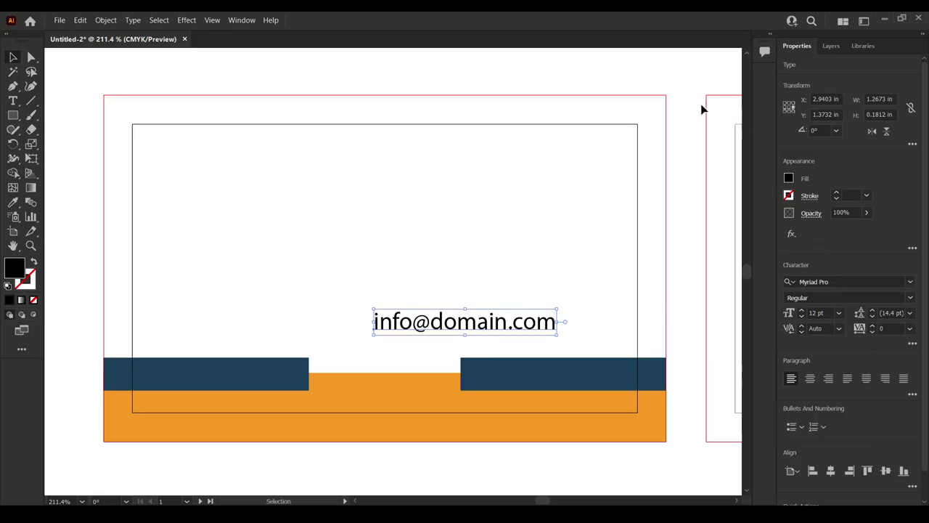
key(a)
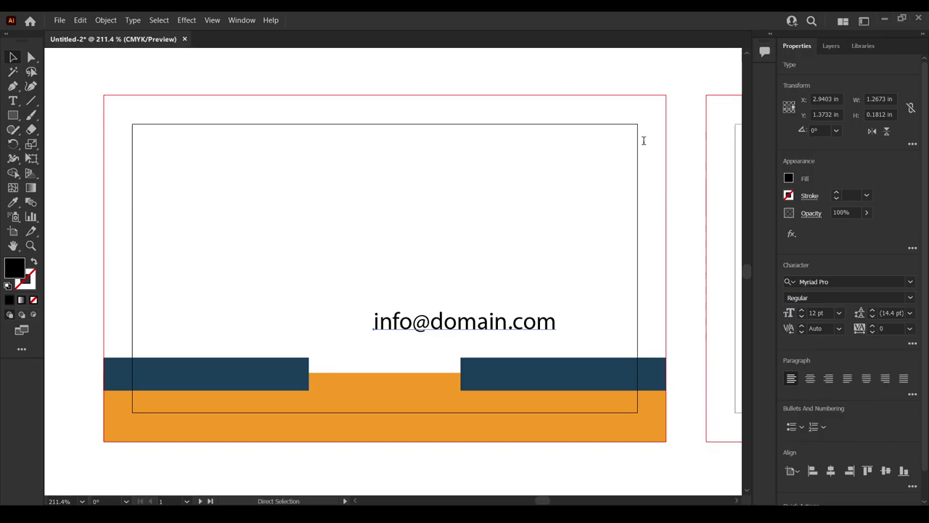
Change the e-mail text's font to Signika Regular and set its size to 8 pt
key(Down)
key(Down)
key(Down)
key(Down)
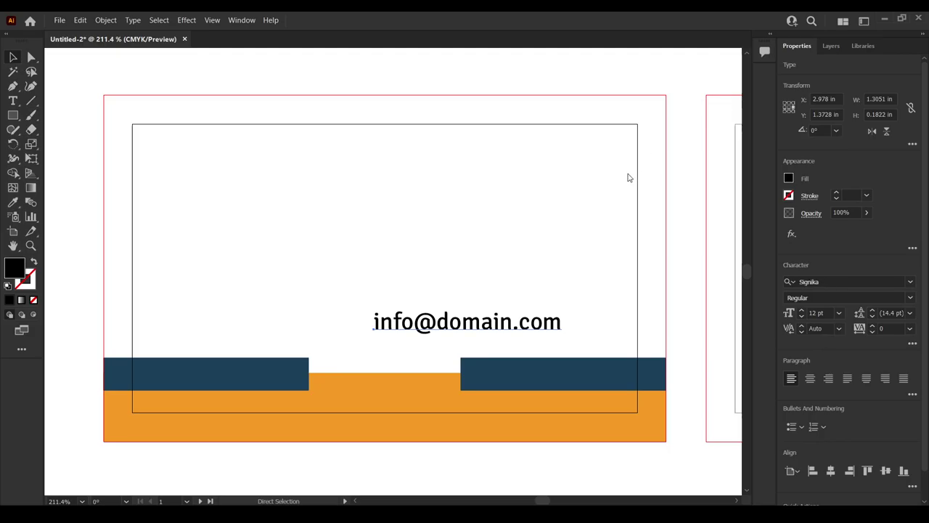
key(Down)
key(Down)
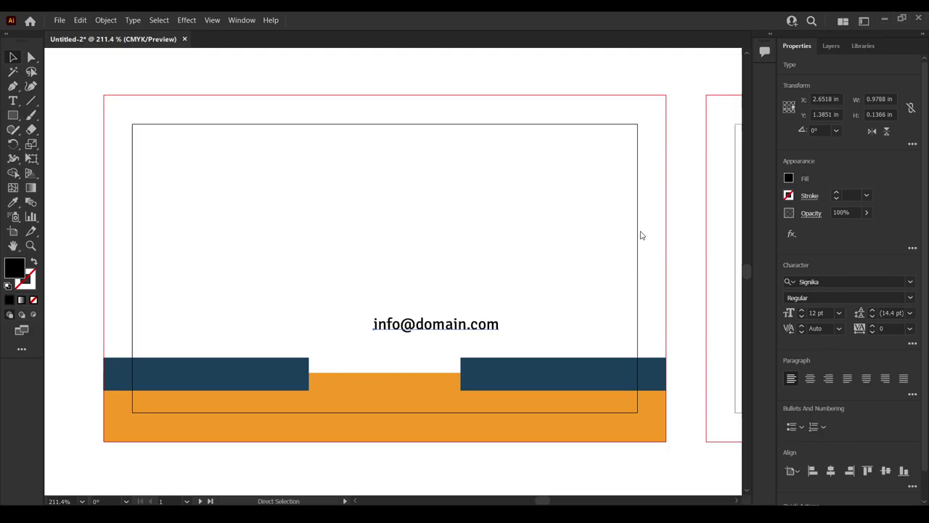
key(v)
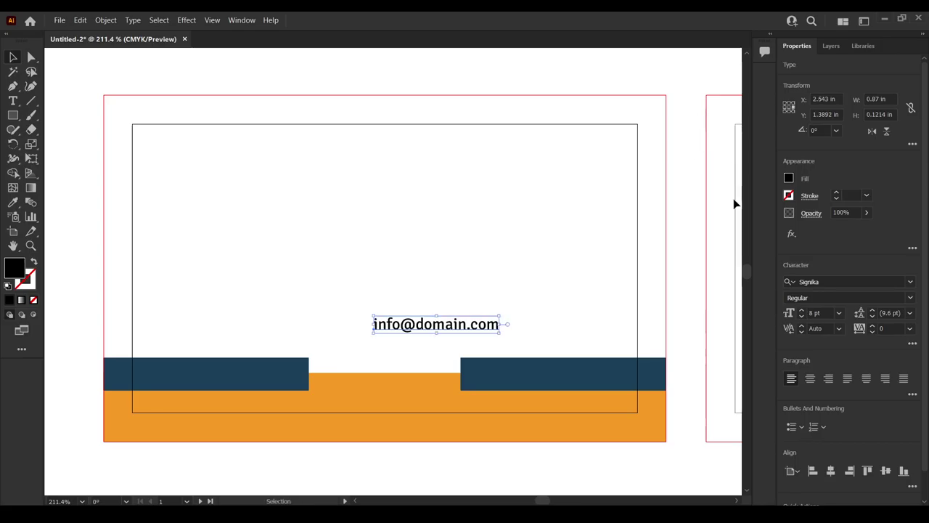
Centre the e-mail text horizontally on the artboard and move it down near the gap between the dark blue bars
scroll(763, 318, down, 1)
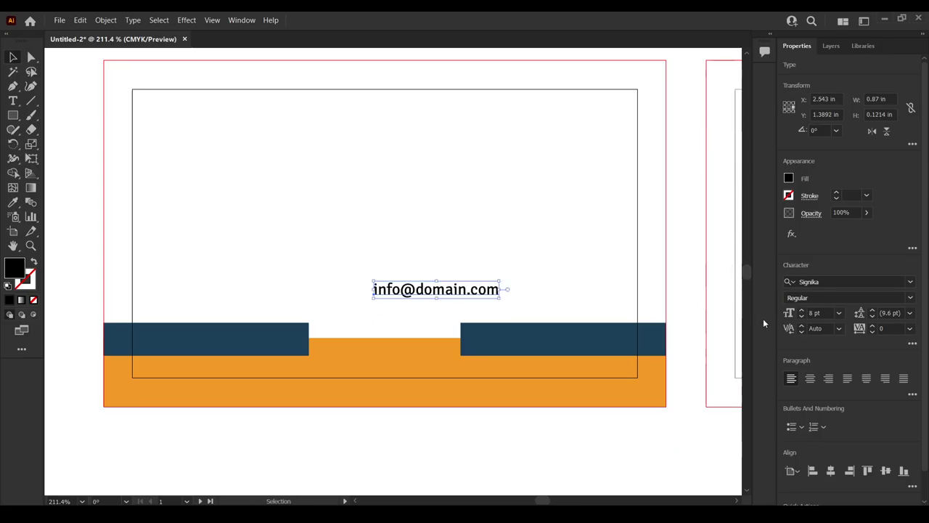
scroll(765, 314, up, 2)
scroll(886, 256, down, 1)
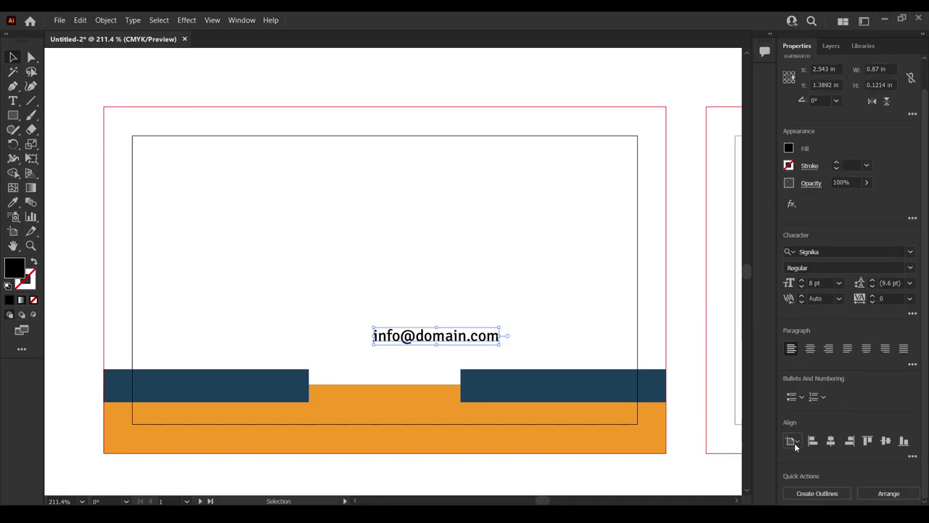
click(831, 444)
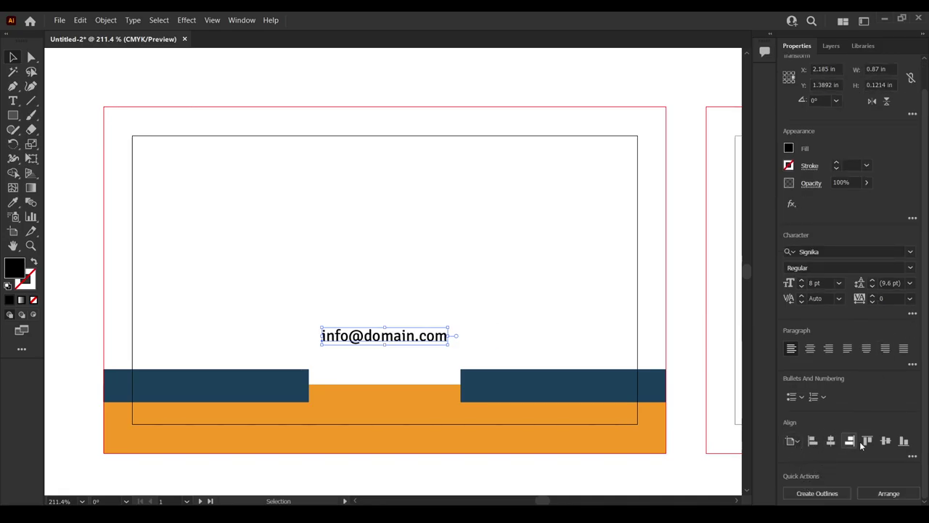
click(468, 270)
drag(409, 338, 411, 361)
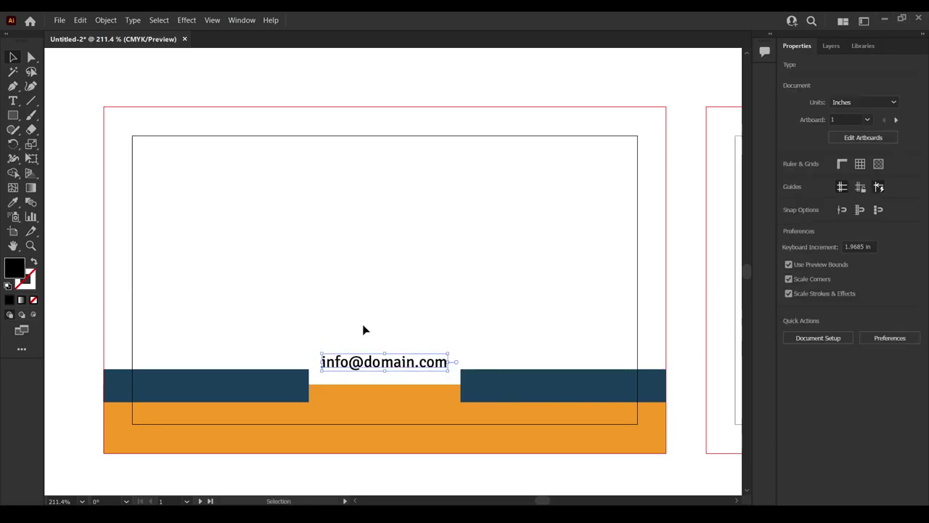
Colour the e-mail text dark blue by sampling the left footer bar
click(11, 207)
click(193, 387)
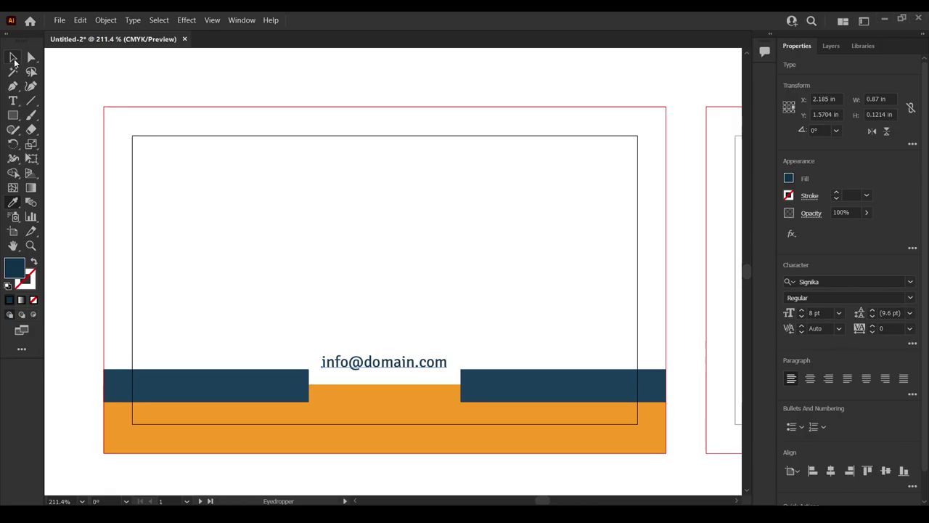
key(v)
click(327, 275)
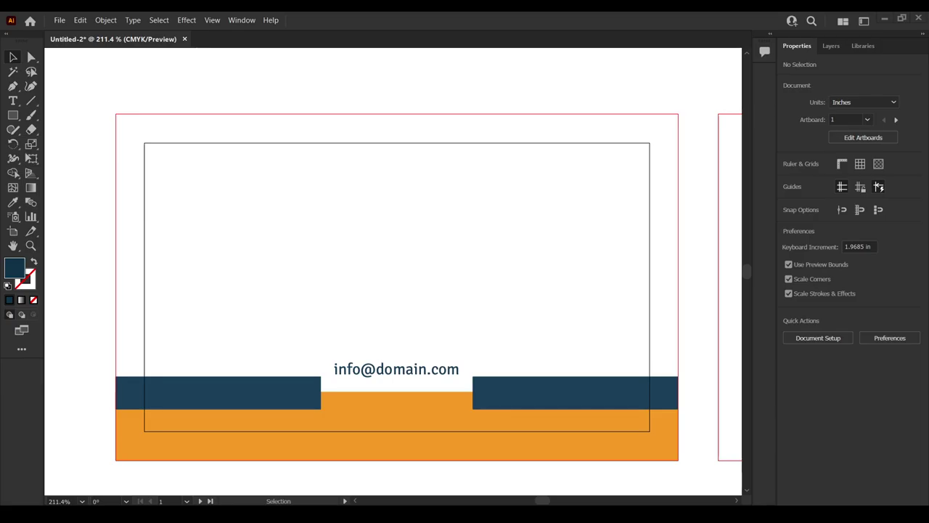
Set the e-mail text's font style to Signika Light
click(442, 371)
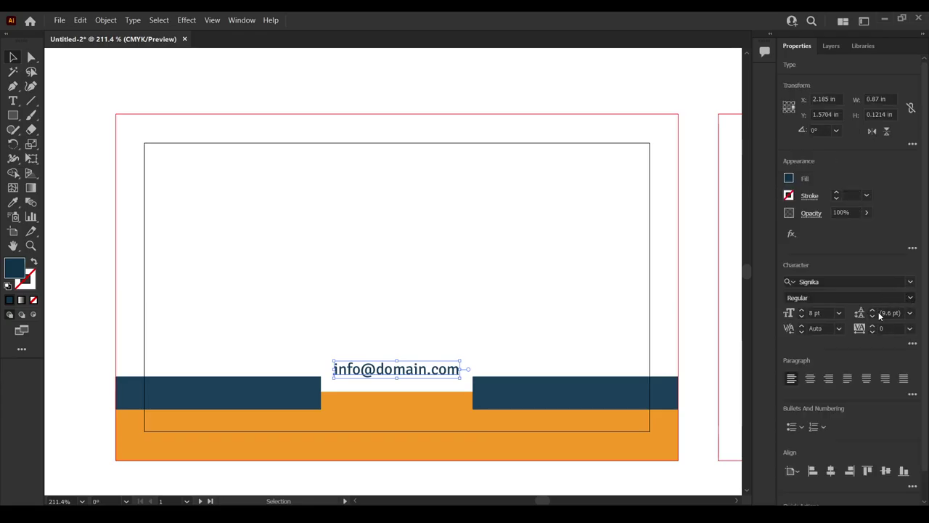
key(ctrl+shift+a)
key(a)
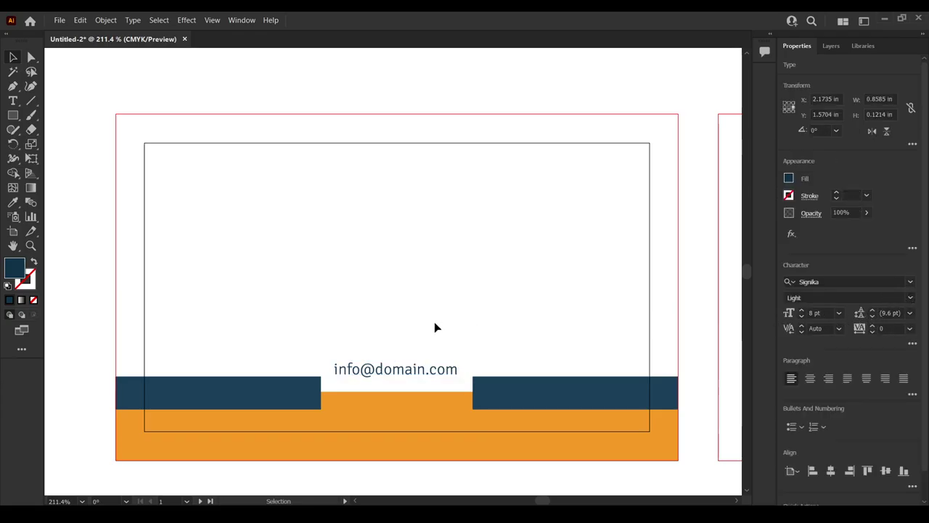
Draw a short diagonal line about 0.05 in wide and 0.08 in high beside the left bar's inner end, with a 0.25 pt stroke
drag(402, 371, 464, 397)
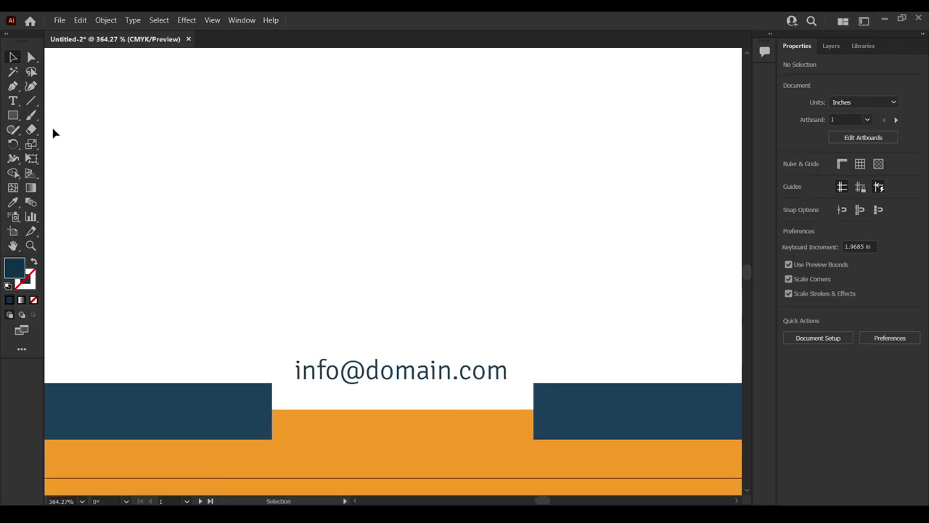
key(backslash)
drag(270, 390, 281, 410)
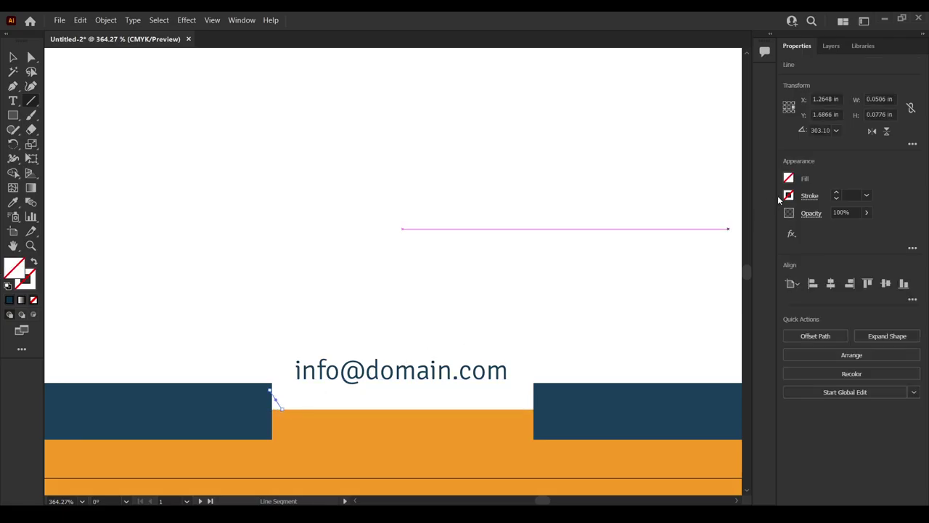
click(837, 195)
key(ctrl+1)
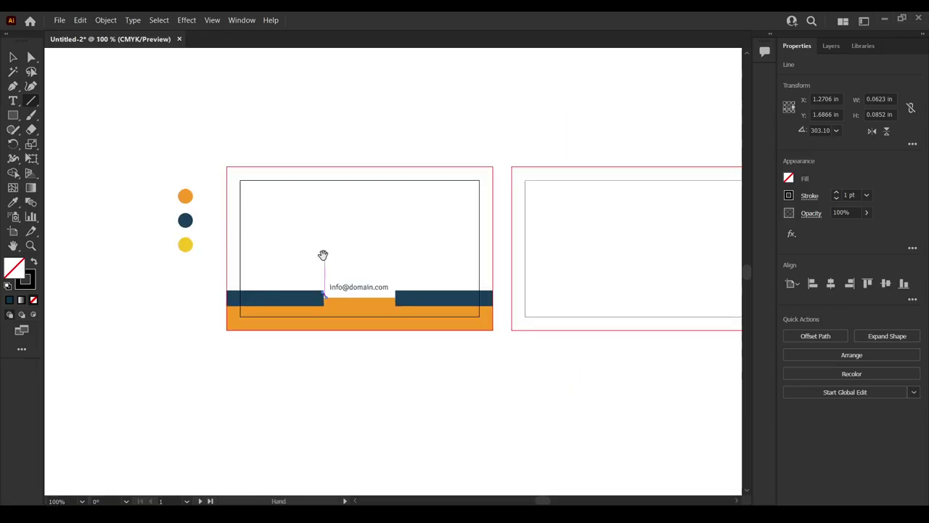
scroll(339, 332, up, 3)
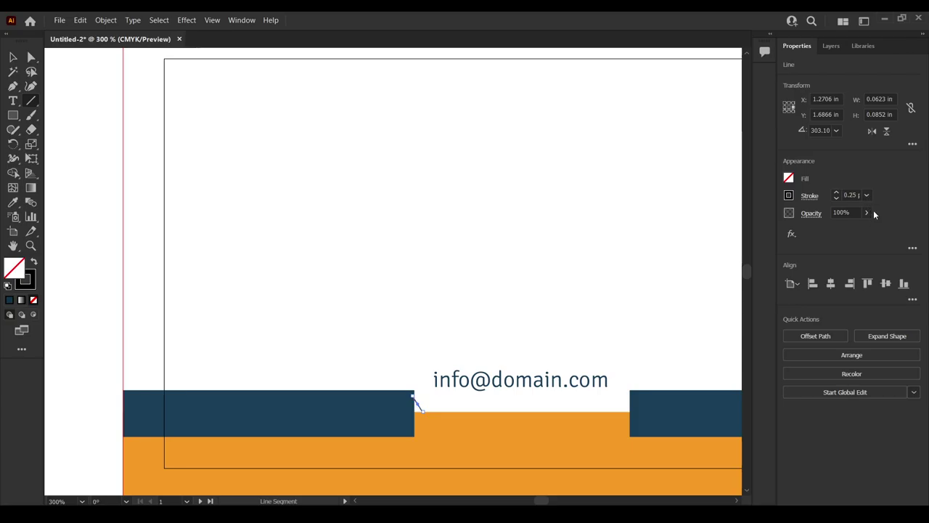
Try to match the diagonal line's stroke to the dark blue palette circle with the Eyedropper
click(18, 60)
scroll(479, 238, down, 2)
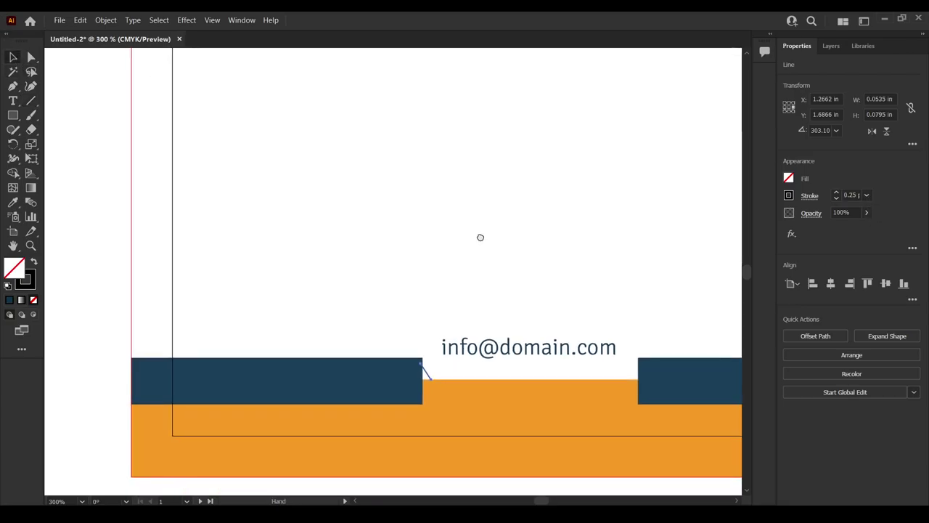
scroll(479, 239, down, 2)
scroll(467, 267, up, 1)
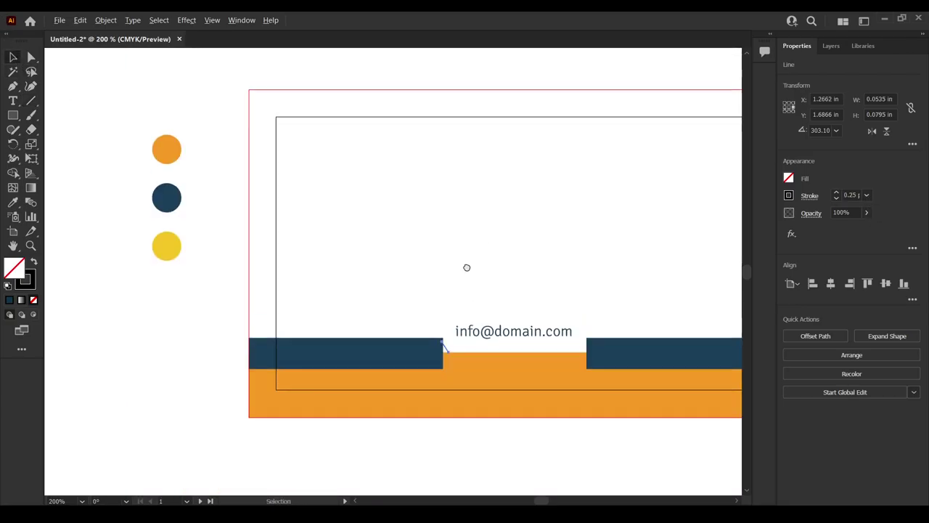
click(166, 196)
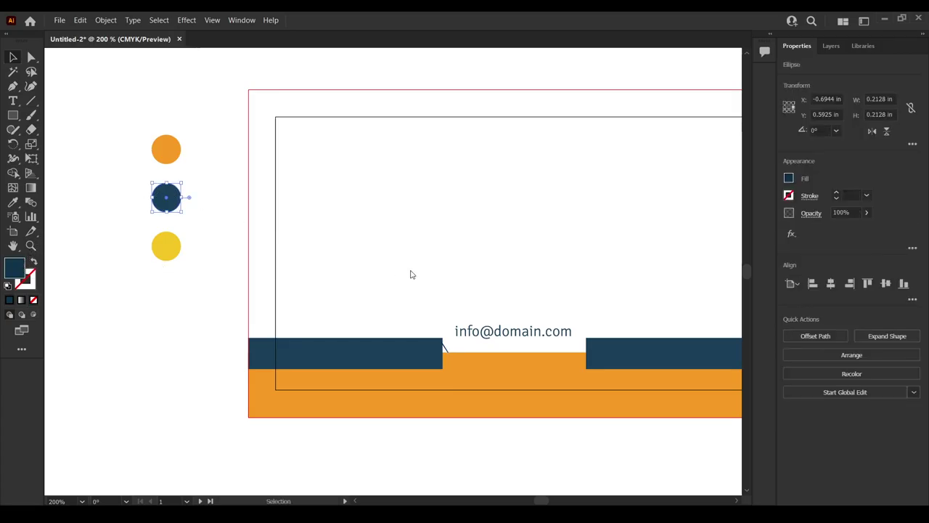
click(441, 354)
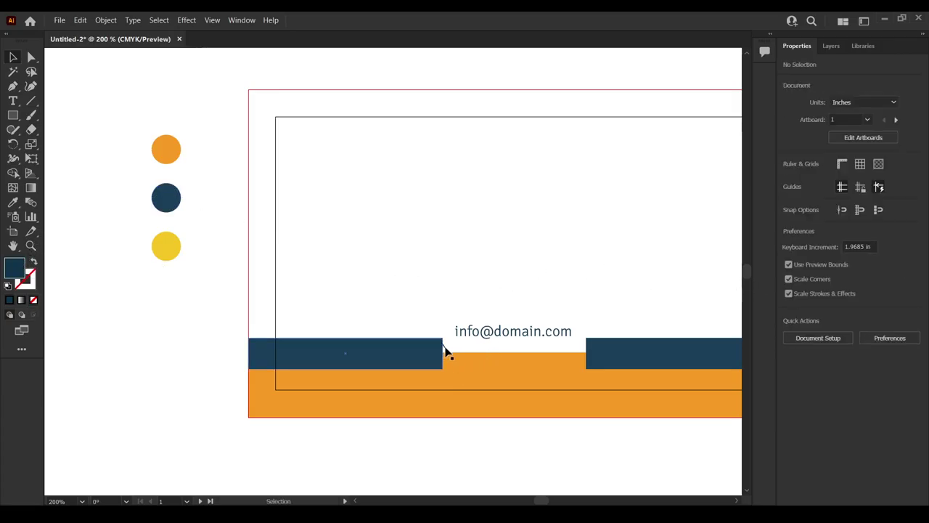
click(442, 344)
click(31, 285)
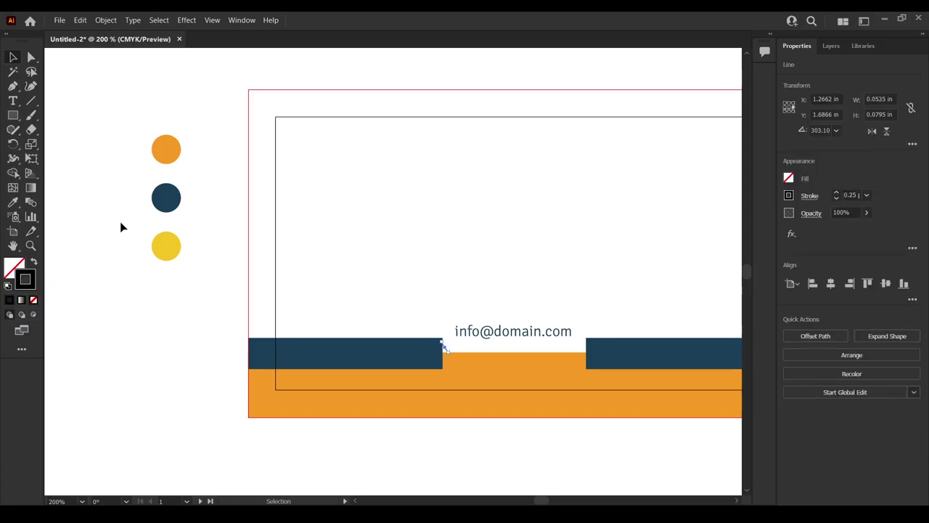
key(i)
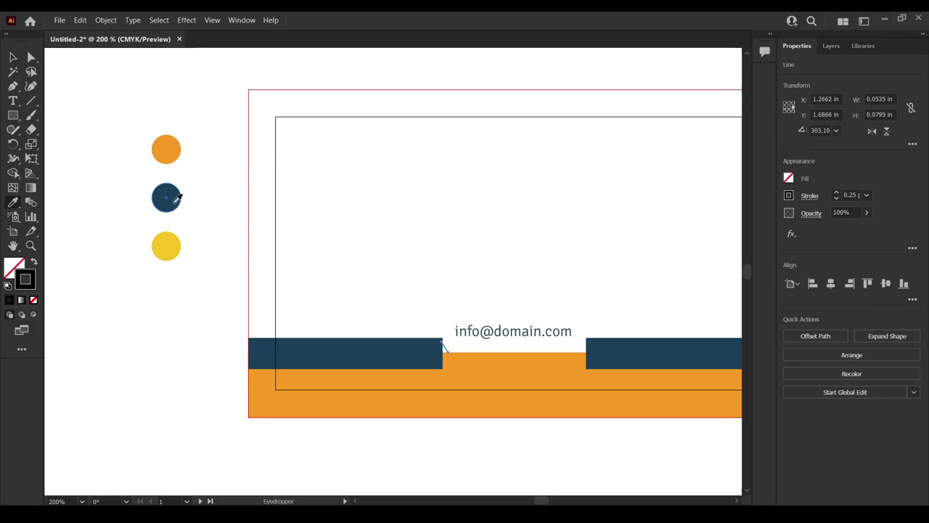
alt+click(167, 192)
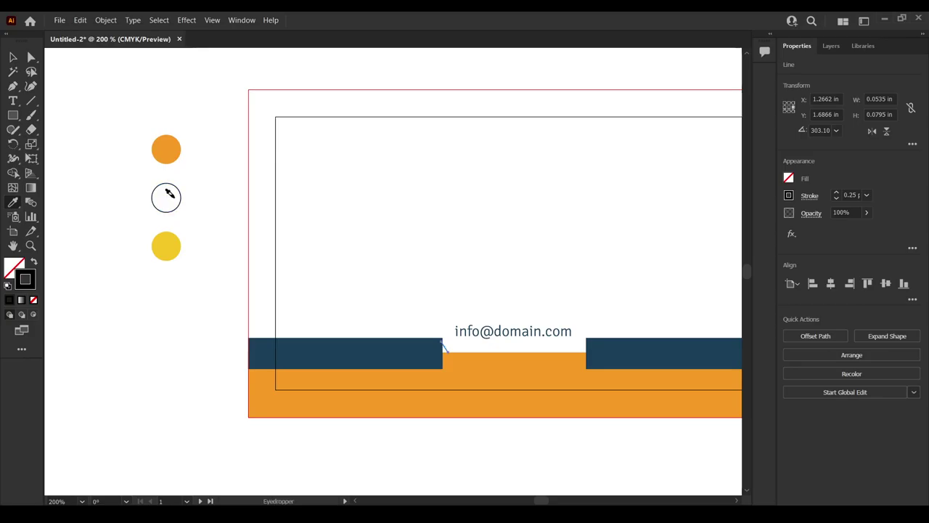
key(v)
click(439, 283)
Duplicate the diagonal line horizontally a short distance toward the right dark blue bar
scroll(481, 361, up, 3)
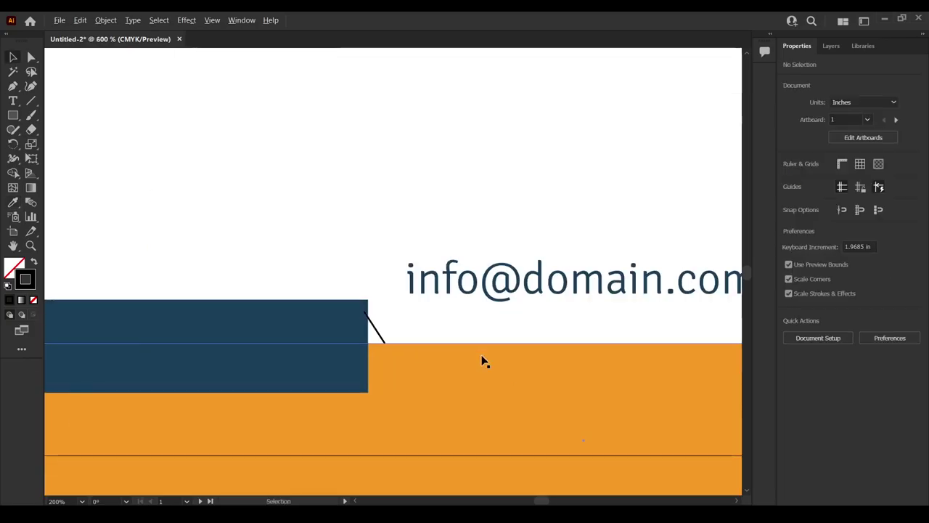
scroll(273, 321, up, 1)
drag(198, 347, 220, 346)
scroll(284, 341, down, 1)
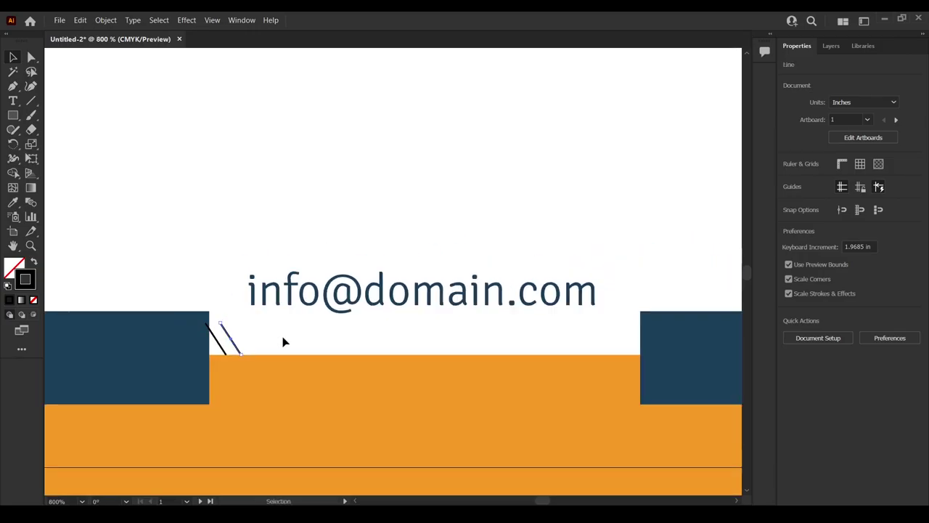
Repeat the line duplication at equal spacing until the diagonal lines fill the gap up to the right dark blue bar
drag(368, 277, 322, 277)
key(ctrl+d)
key(ctrl+d)
key(ctrl+d)
key(ctrl+d)
key(ctrl+d)
key(ctrl+d)
key(ctrl+d)
key(ctrl+d)
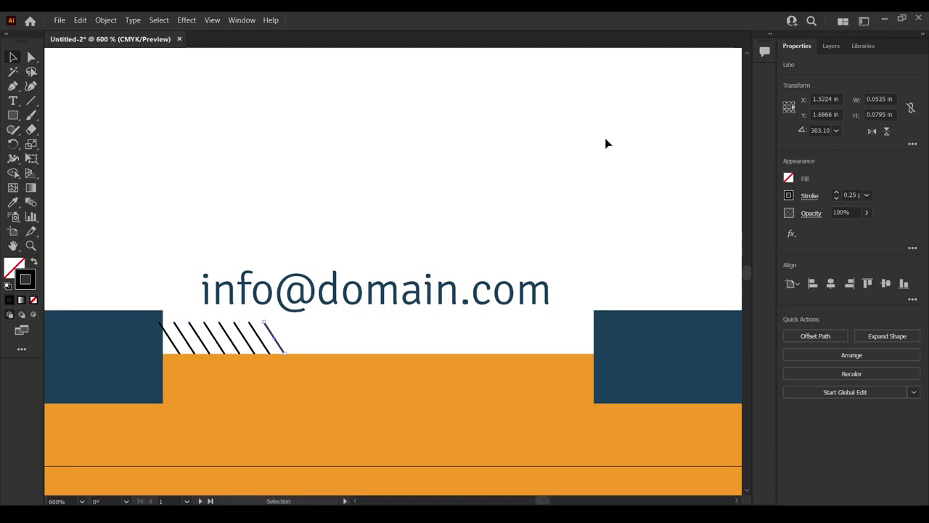
key(ctrl+d)
key(ctrl+d)
key(ctrl+d)
key(ctrl+d)
key(ctrl+d)
key(ctrl+d)
key(ctrl+d)
key(ctrl+d)
key(ctrl+d)
key(ctrl+d)
key(ctrl+d)
key(ctrl+d)
key(ctrl+d)
key(ctrl+d)
key(ctrl+d)
key(ctrl+d)
key(ctrl+d)
key(ctrl+d)
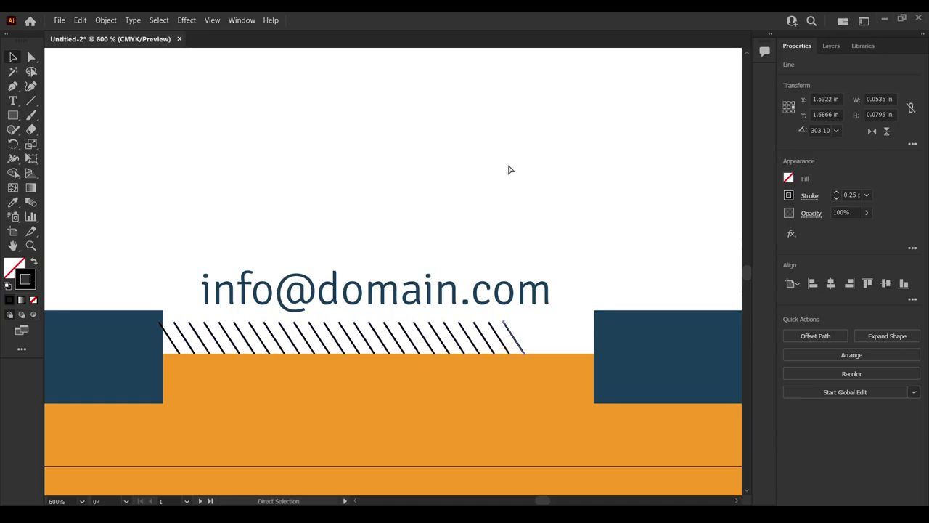
key(ctrl+d)
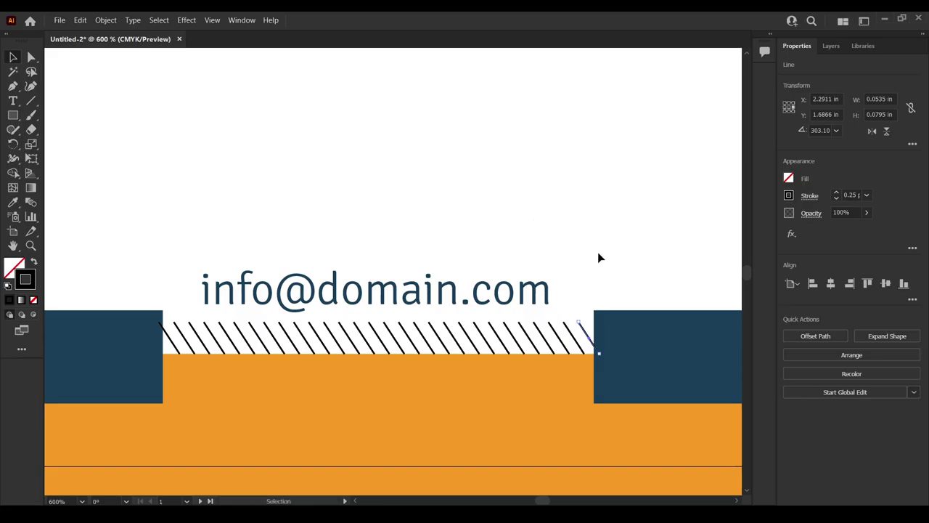
Select all the diagonal lines between the two bars and group them
click(599, 257)
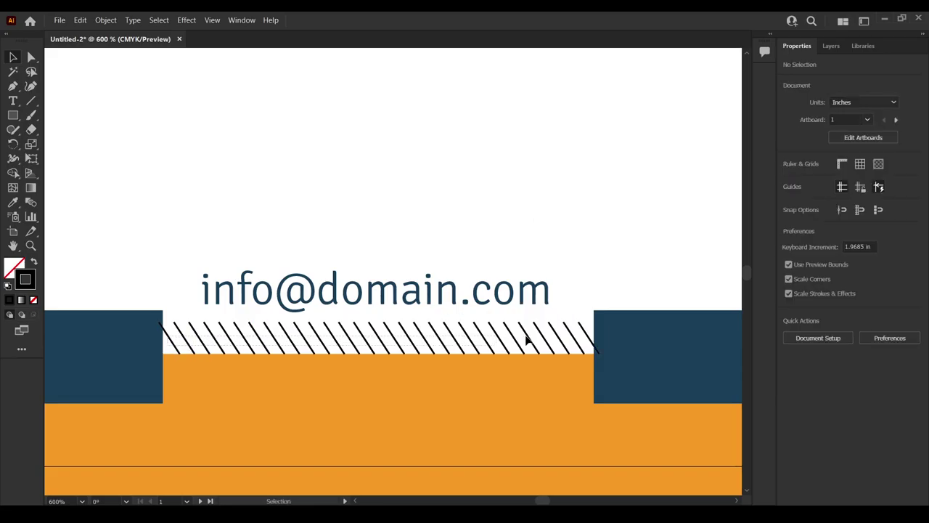
click(587, 336)
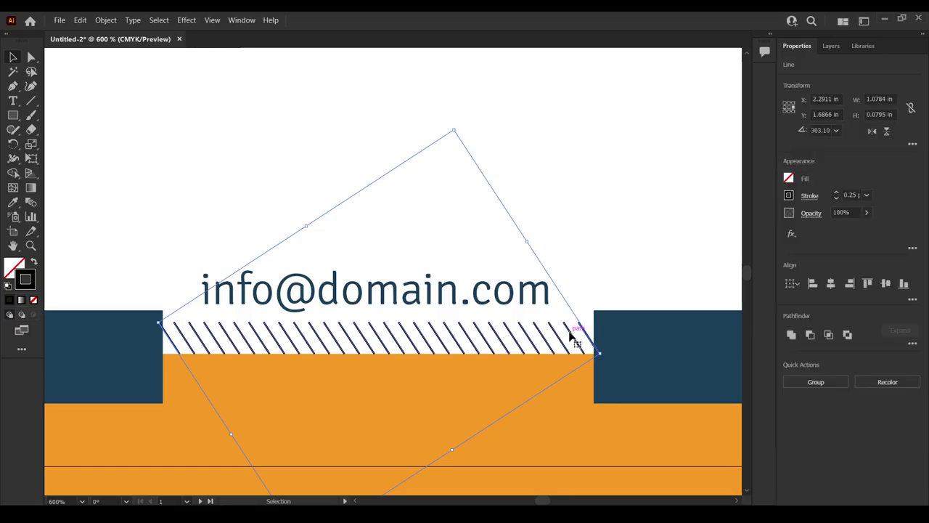
key(ctrl+g)
Colour the grouped lines' stroke dark blue by sampling only the colour of the left footer bar
scroll(190, 225, down, 3)
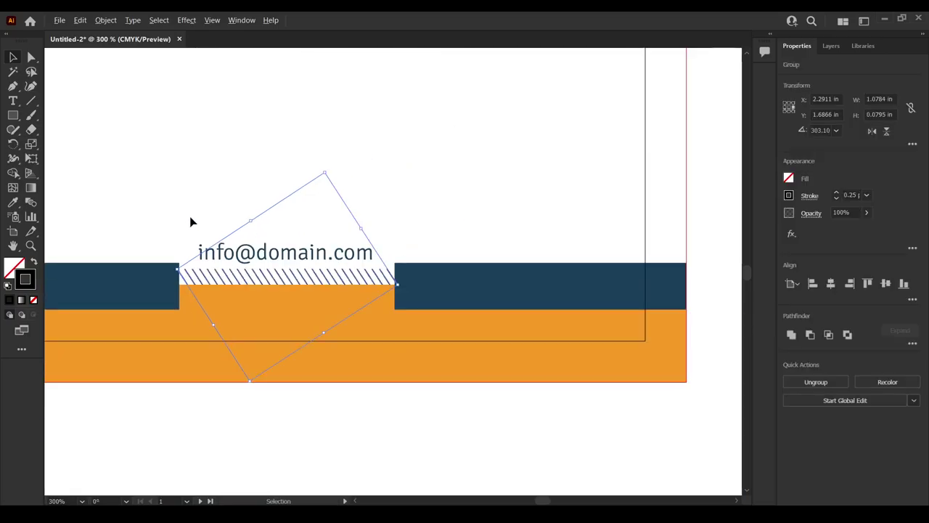
scroll(290, 259, up, 3)
scroll(277, 290, up, 1)
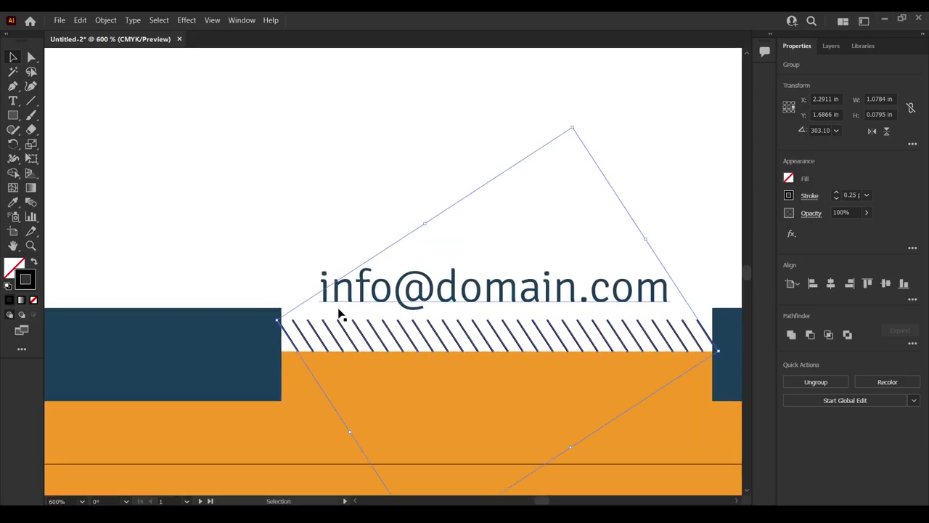
key(i)
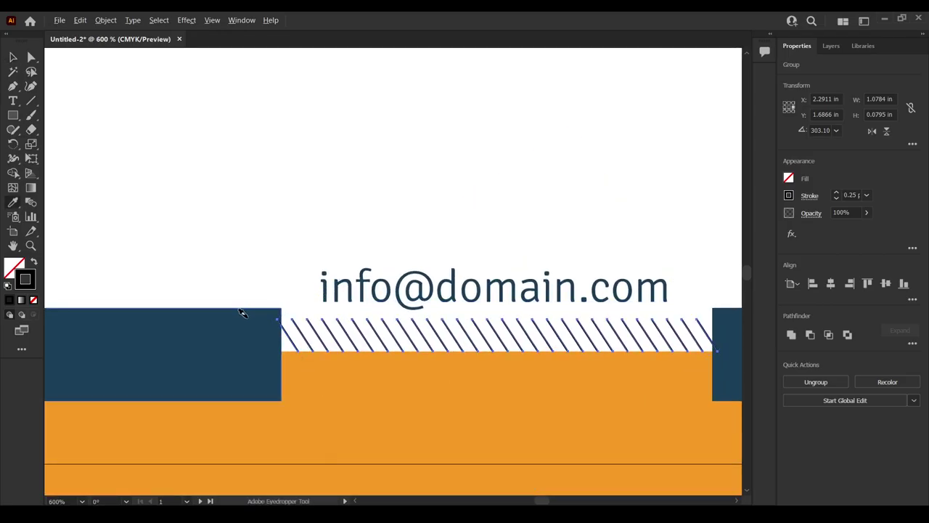
alt+click(243, 312)
key(ctrl+z)
shift+click(252, 312)
key(v)
click(293, 280)
Move the diagonal line group about 0.007 in down onto the orange band's upper edge and set its opacity to 41%
scroll(344, 344, up, 3)
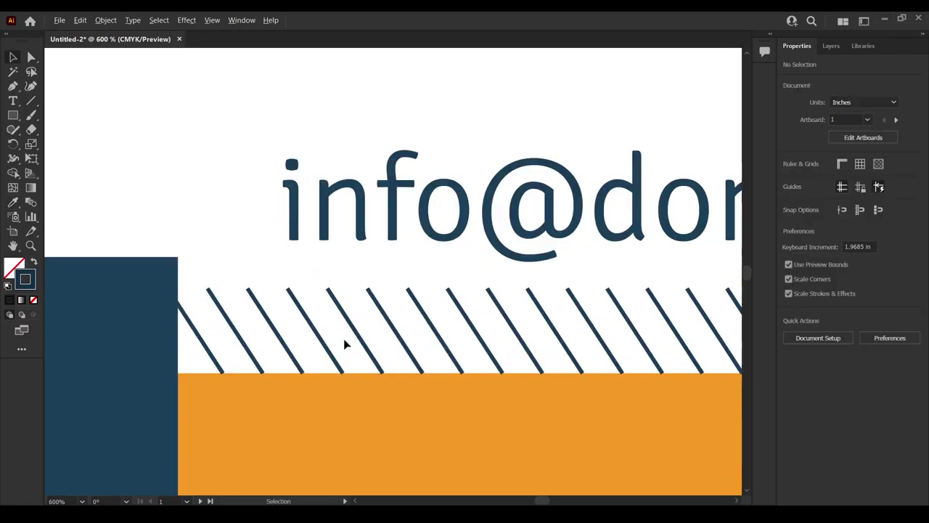
scroll(425, 335, down, 3)
drag(426, 335, 356, 325)
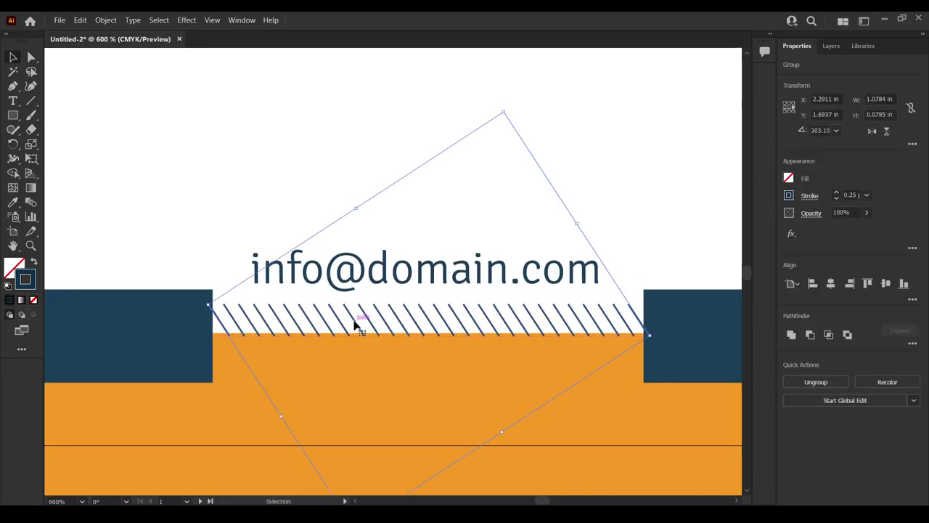
key(ctrl)
text(29)
key(Return)
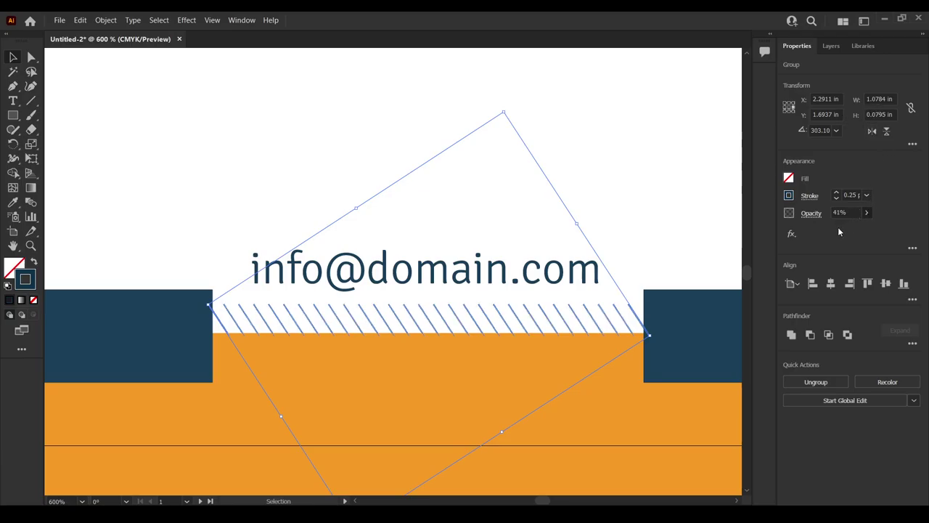
Draw a circle about 0.71 in wide in the middle of the front card and fill it with the orange band's colour
click(635, 196)
drag(635, 196, 493, 193)
scroll(442, 305, up, 4)
scroll(442, 304, right, 3)
drag(479, 313, 450, 317)
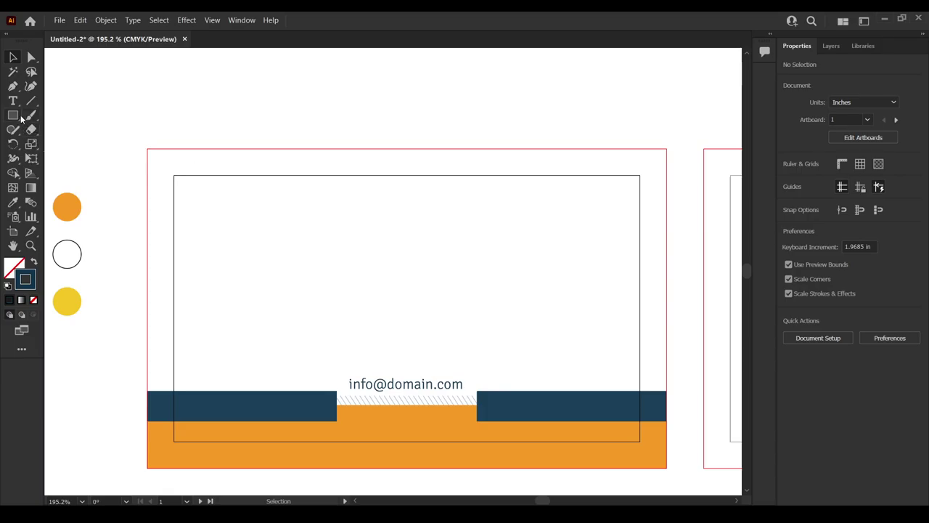
key(l)
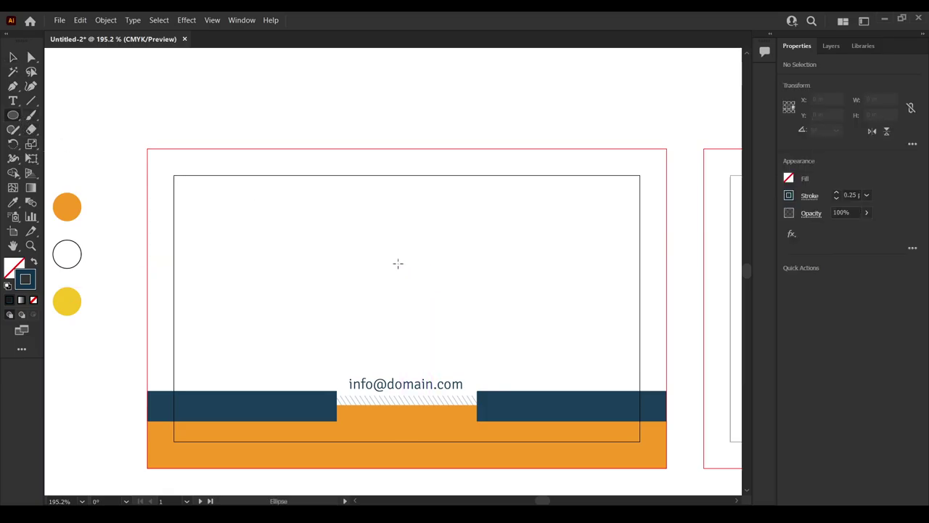
drag(401, 267, 448, 315)
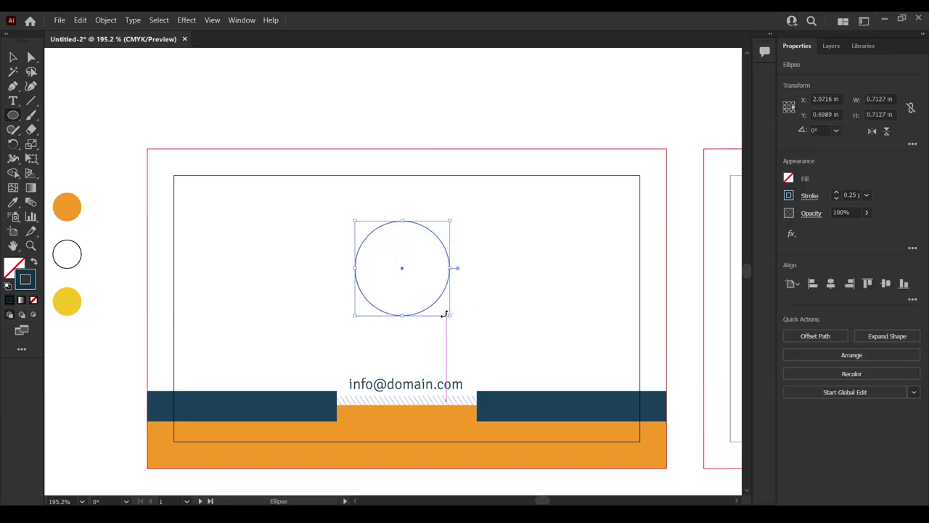
key(i)
click(433, 423)
key(v)
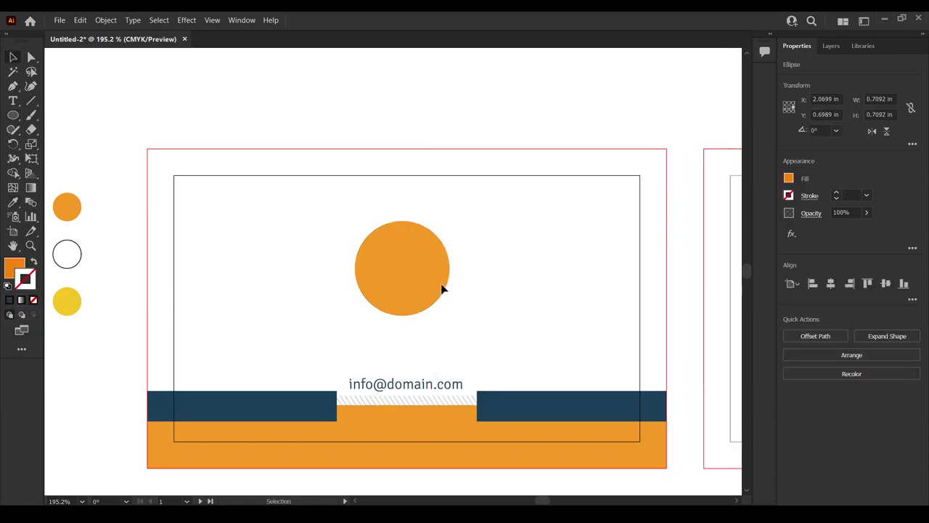
Shift the orange circle up about 0.14 in and add a concentric white circle about 0.44 in wide inside it
key(ctrl+=)
key(a)
click(417, 270)
key(v)
drag(450, 296, 433, 285)
key(i)
click(517, 280)
key(v)
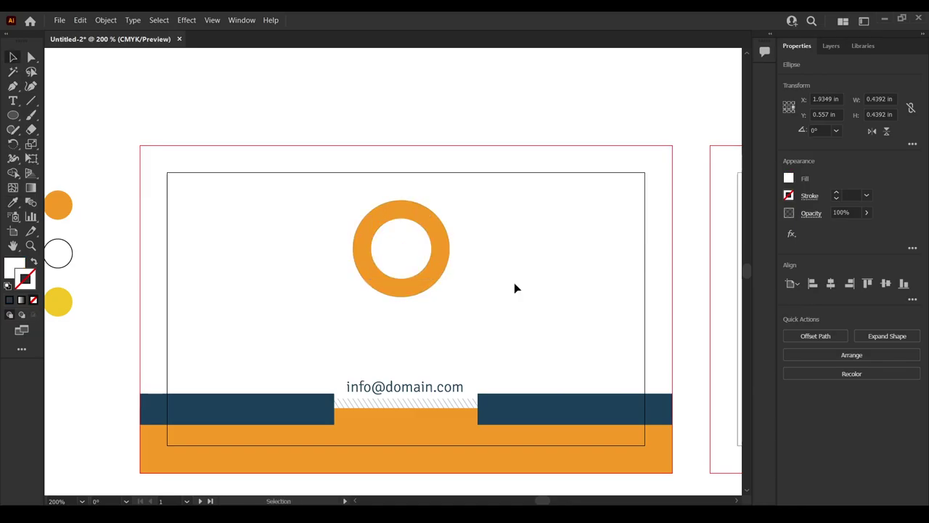
click(513, 288)
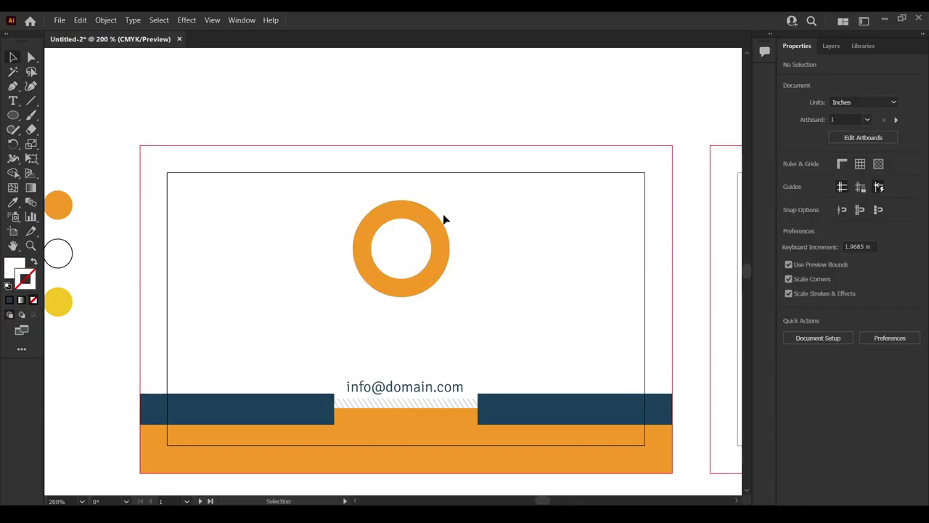
Add a small white circle over the ring's upper-right edge with a concentric orange circle about 0.16 in wide inside it
scroll(428, 226, up, 3)
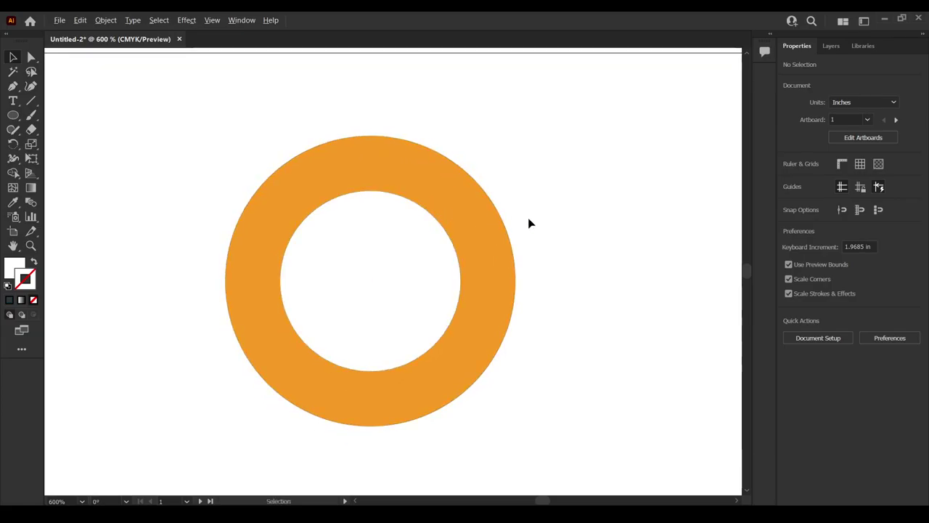
scroll(539, 224, down, 2)
key(m)
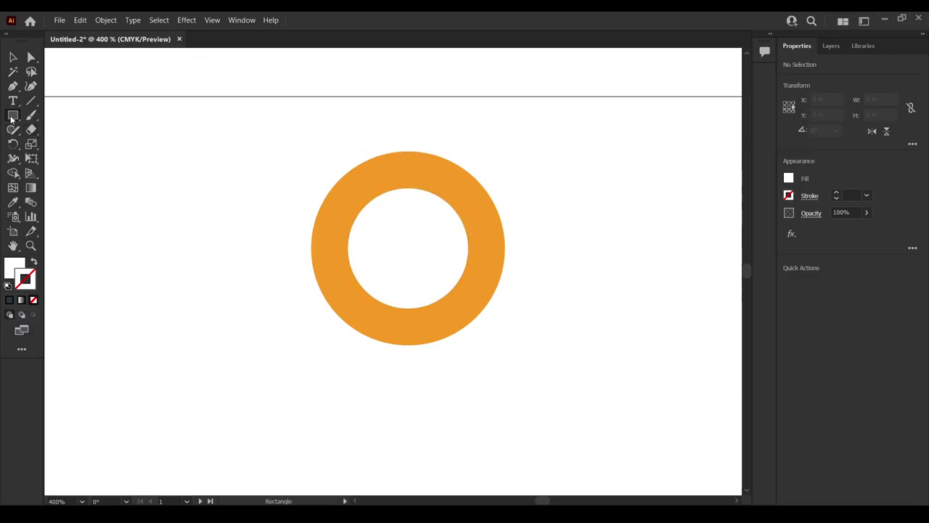
key(l)
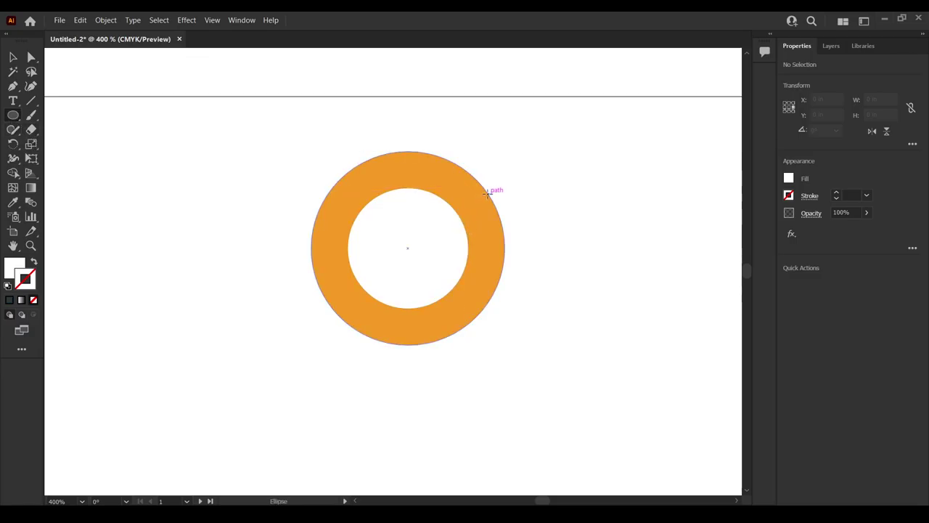
mouse_move(488, 193)
mouse_down()
mouse_move(517, 230)
mouse_move(491, 190)
mouse_move(504, 202)
mouse_up()
key(v)
key(a)
key(v)
key(i)
click(502, 245)
key(v)
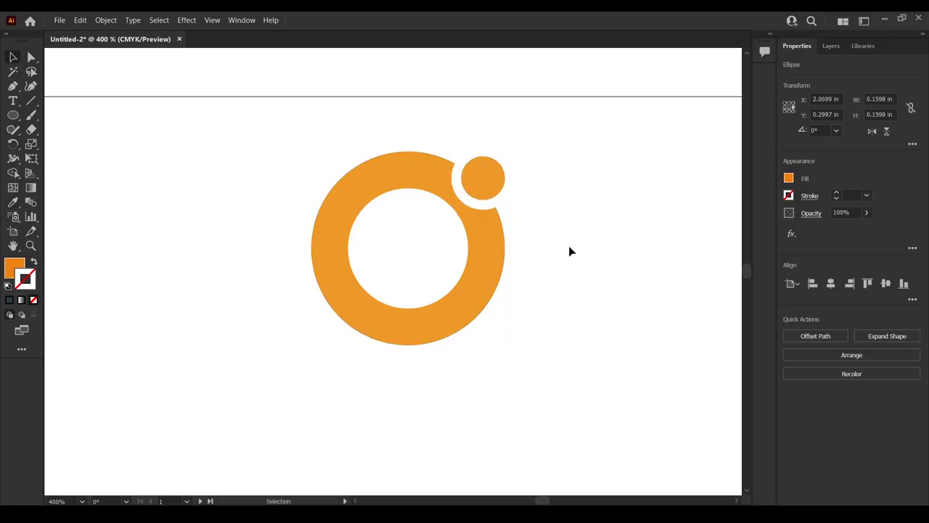
click(568, 251)
Select all circles of the logo mark, scale them down to about 0.37 by 0.36 in and move them up slightly
scroll(569, 249, down, 2)
scroll(559, 258, up, 1)
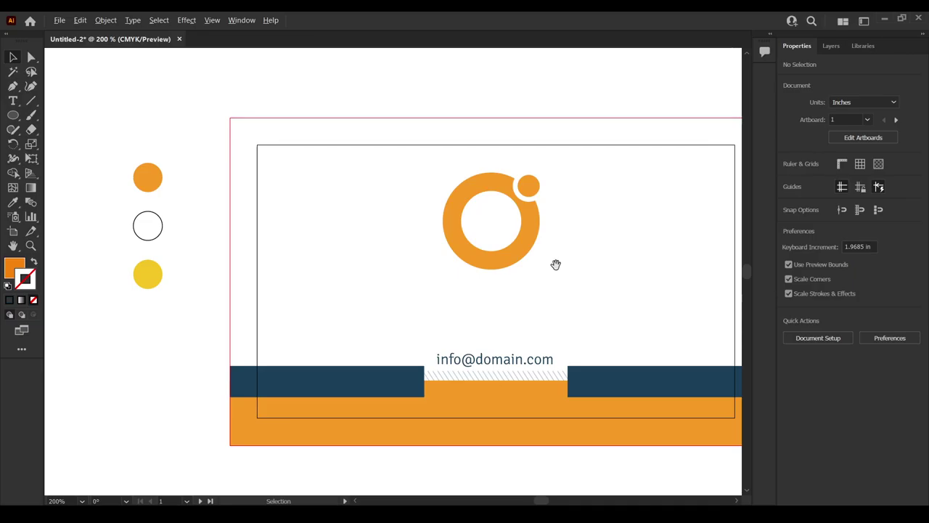
drag(556, 264, 562, 290)
click(484, 225)
key(ctrl+equal)
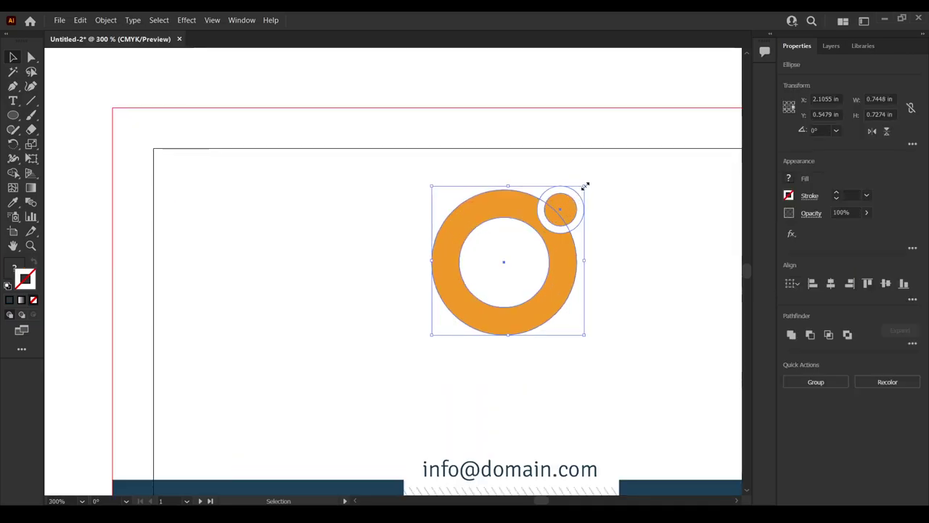
drag(585, 185, 545, 225)
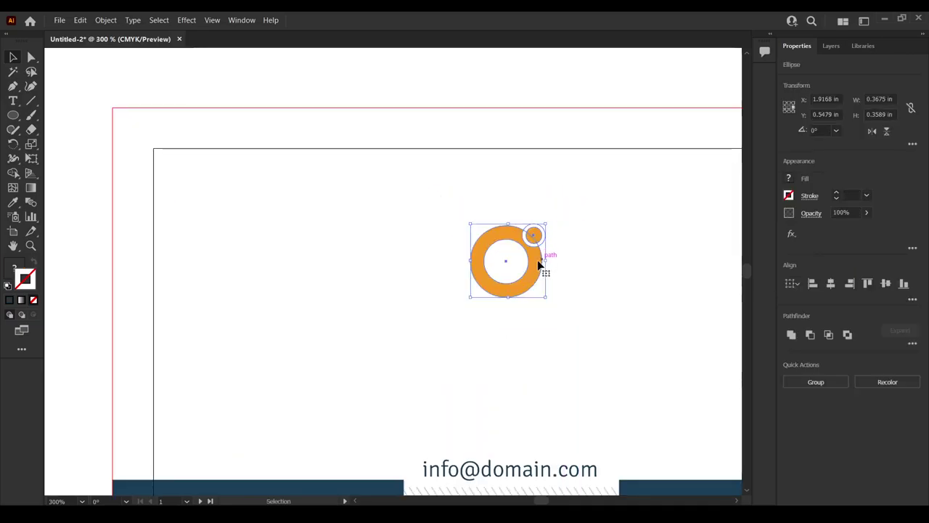
drag(539, 265, 531, 241)
click(530, 323)
Add the company name text "O-Degre Production" below the logo mark
key(t)
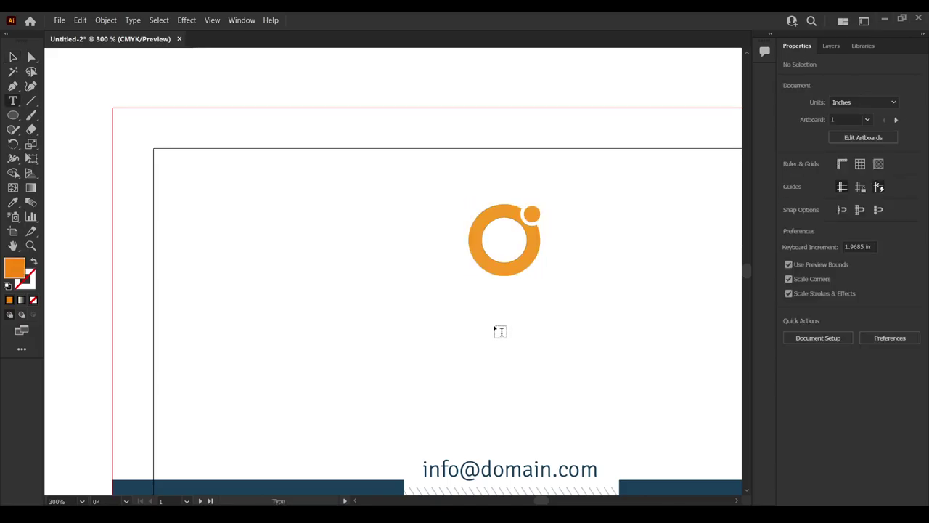
click(500, 332)
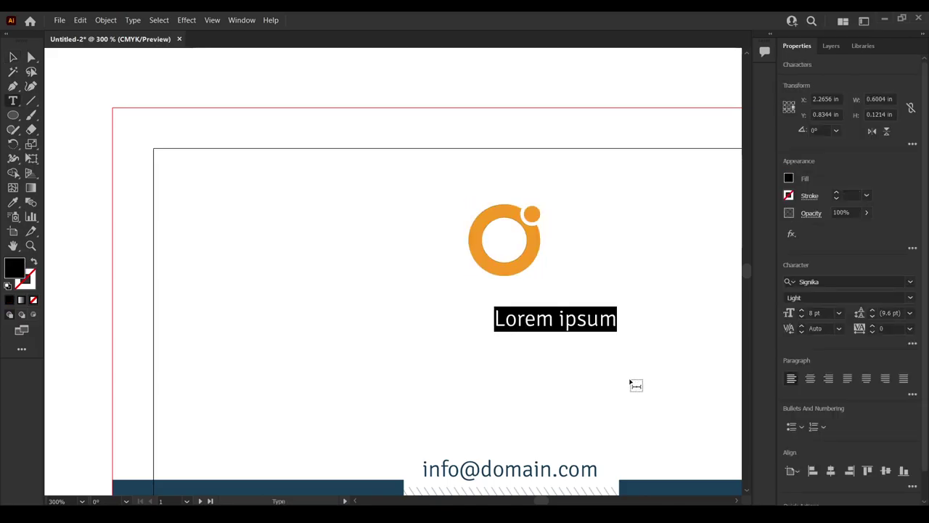
text(O)
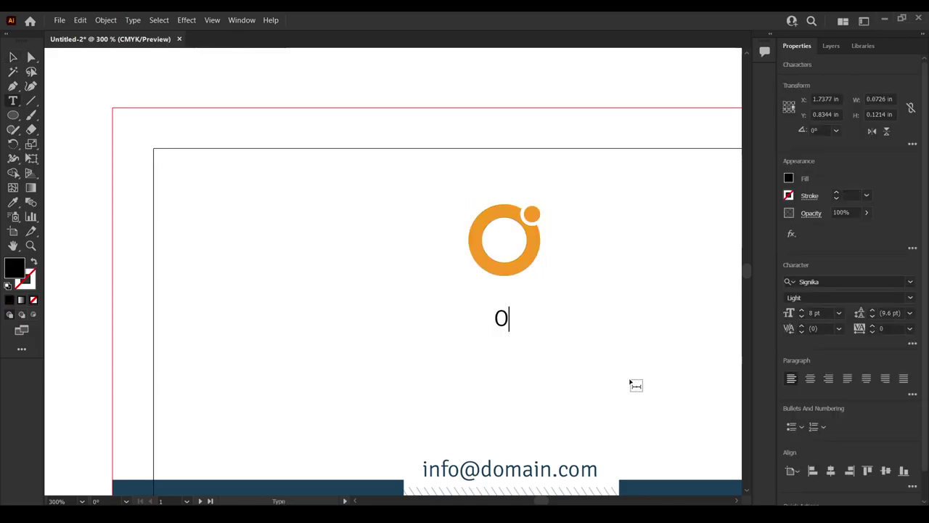
text(-Degre)
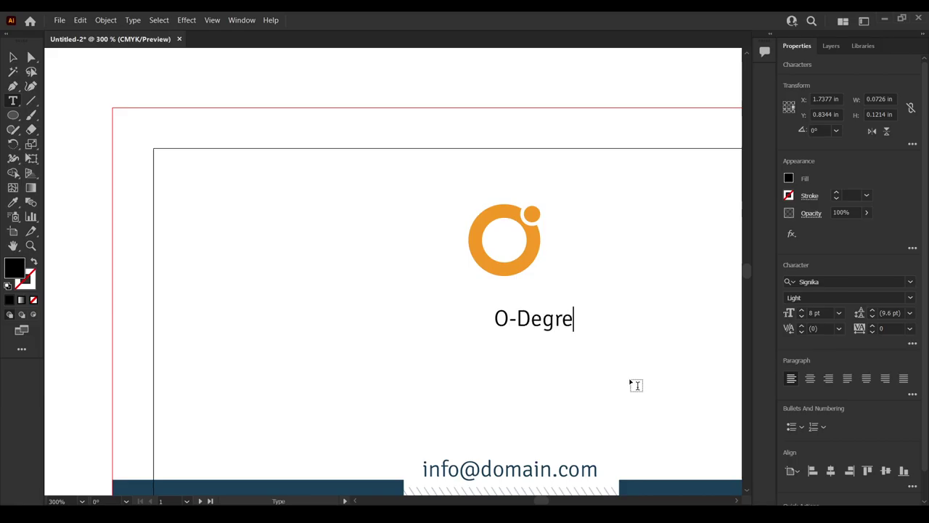
text( Pro)
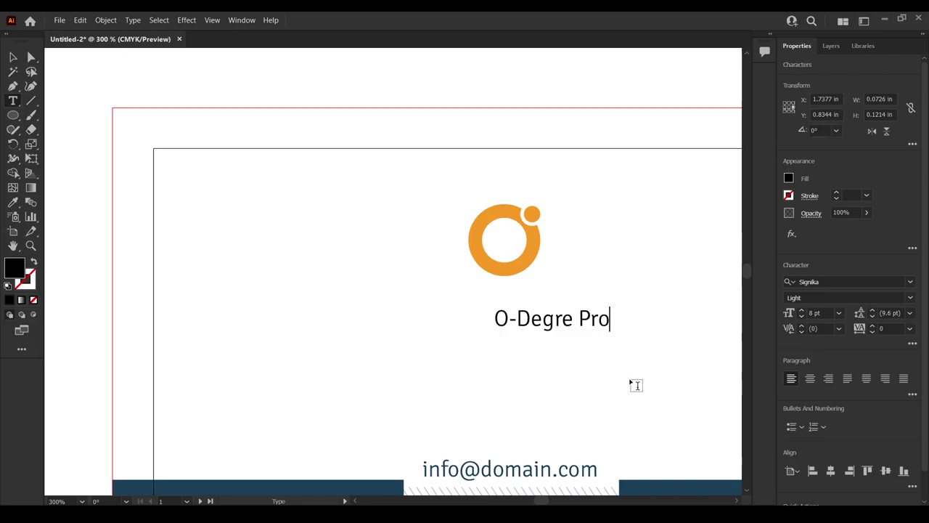
text(duction)
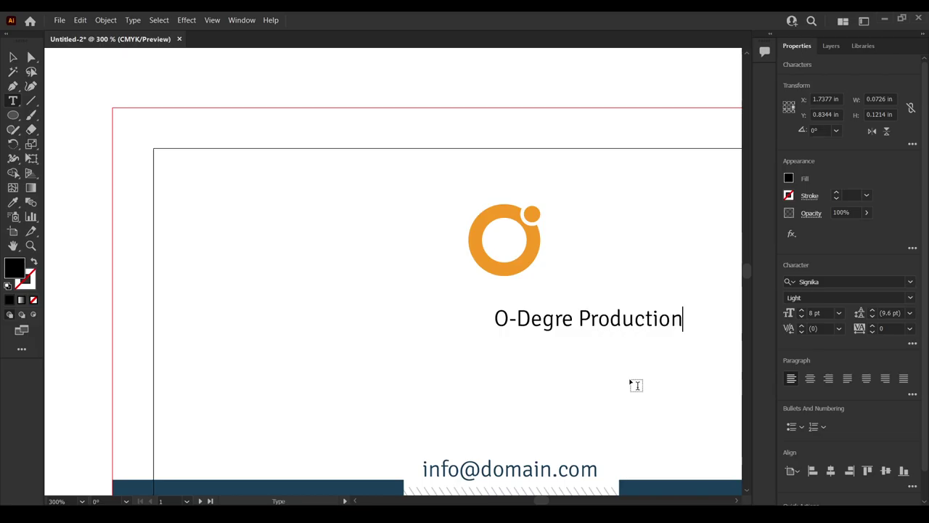
click(13, 57)
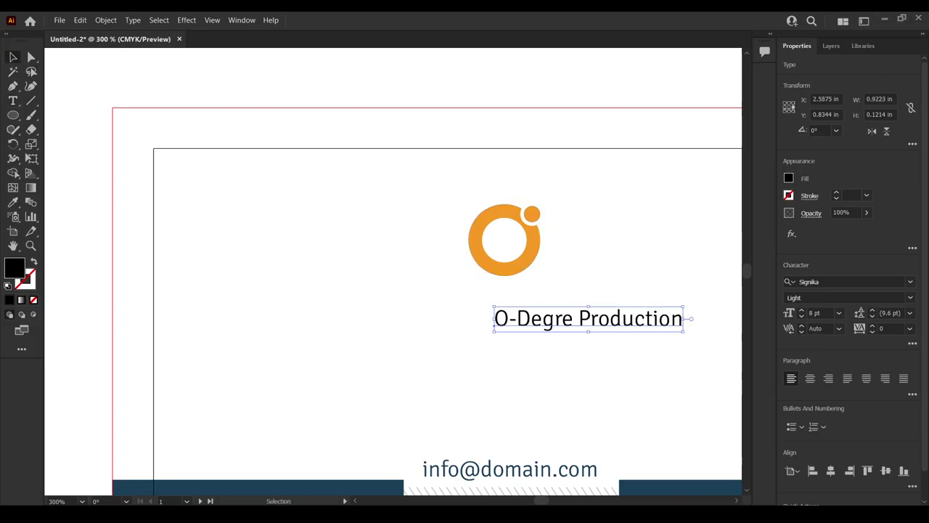
Move the company name close under the logo mark, set it in all caps and centre it beneath the mark
alt+scroll(651, 283, up, 1)
drag(599, 328, 491, 308)
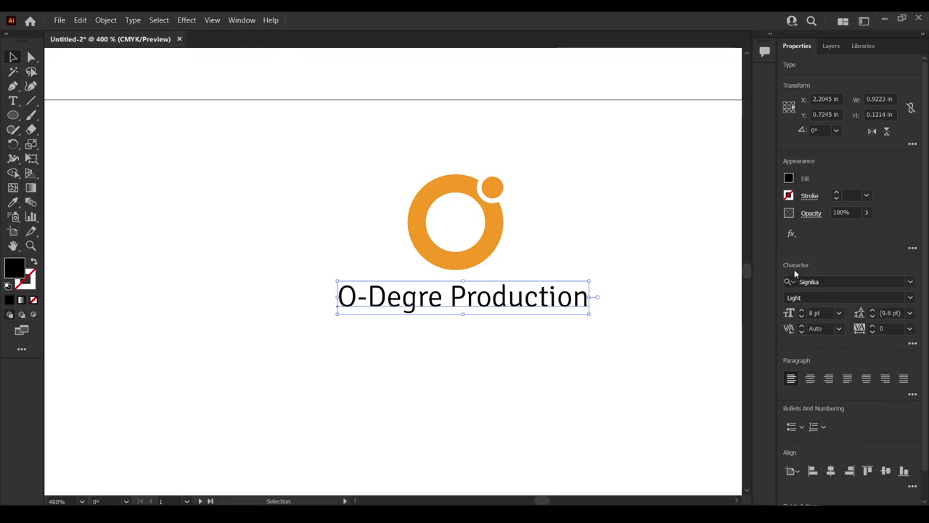
key(ctrl+shift+k)
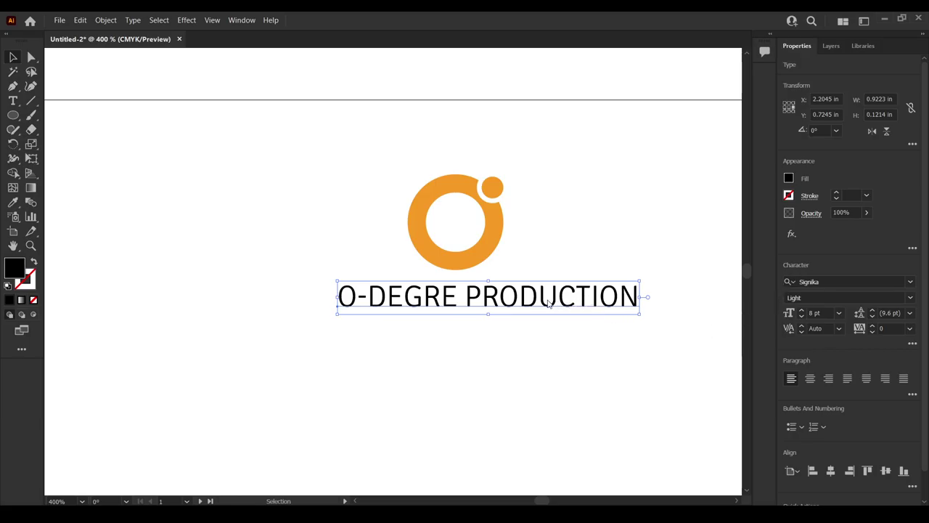
drag(548, 303, 522, 303)
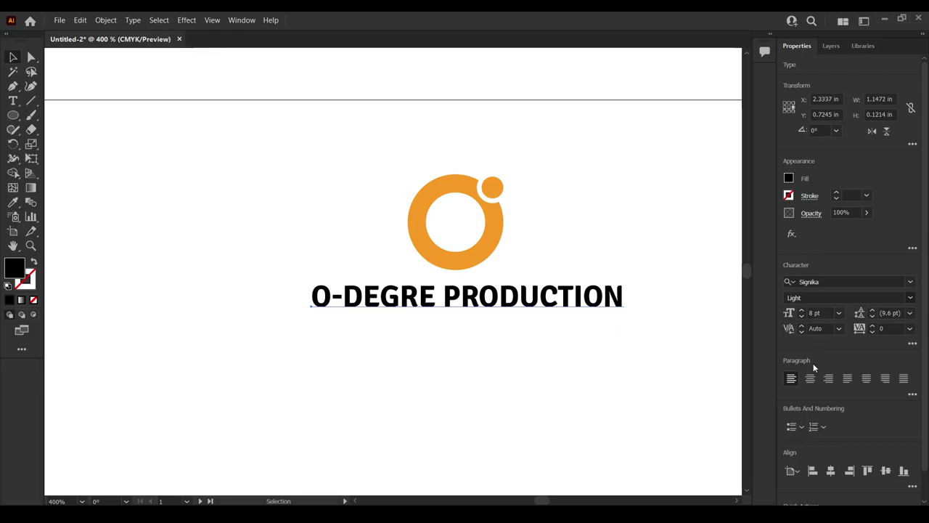
Set the company name in Signika Bold and fill it with dark blue sampled from the left footer bar
click(516, 311)
scroll(517, 312, down, 2)
key(i)
click(300, 421)
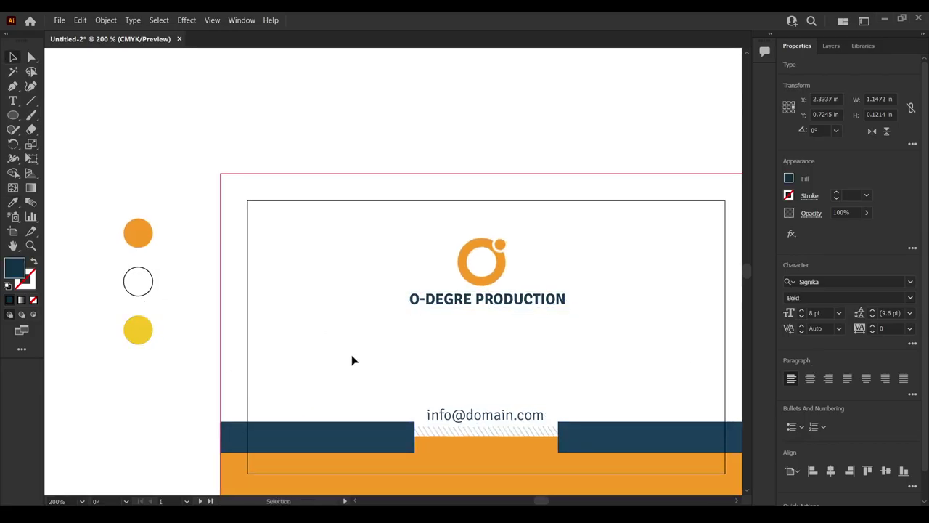
Set only the word "PRODUCTION" in the company name to the Light font style
scroll(492, 319, up, 2)
drag(490, 317, 469, 356)
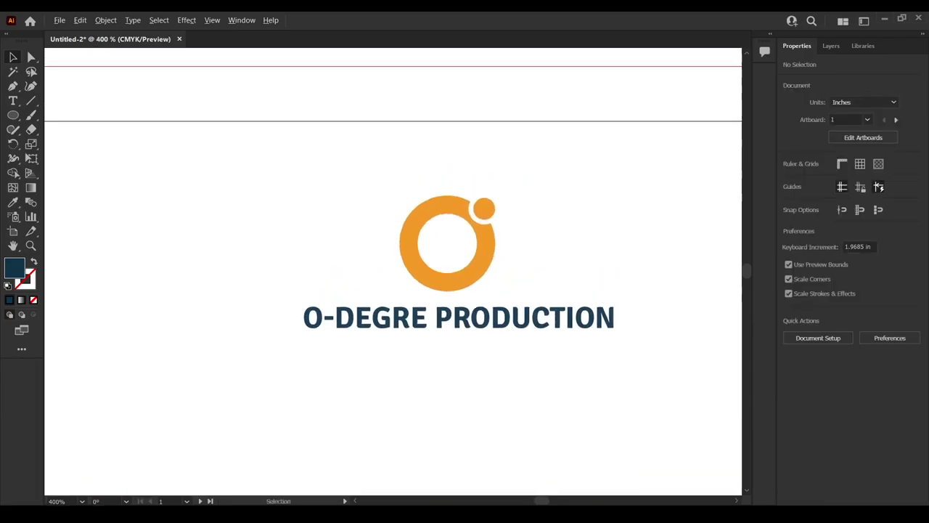
key(t)
drag(435, 317, 665, 317)
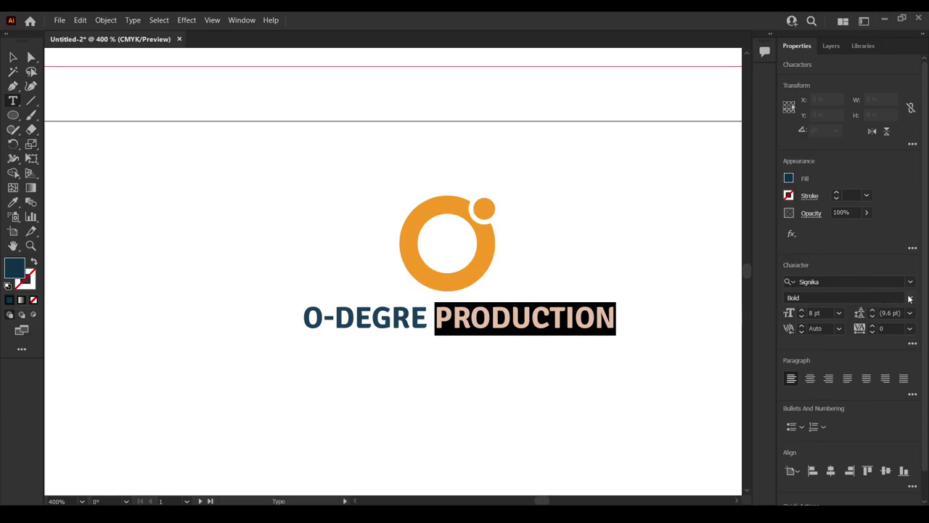
scroll(906, 297, up, 3)
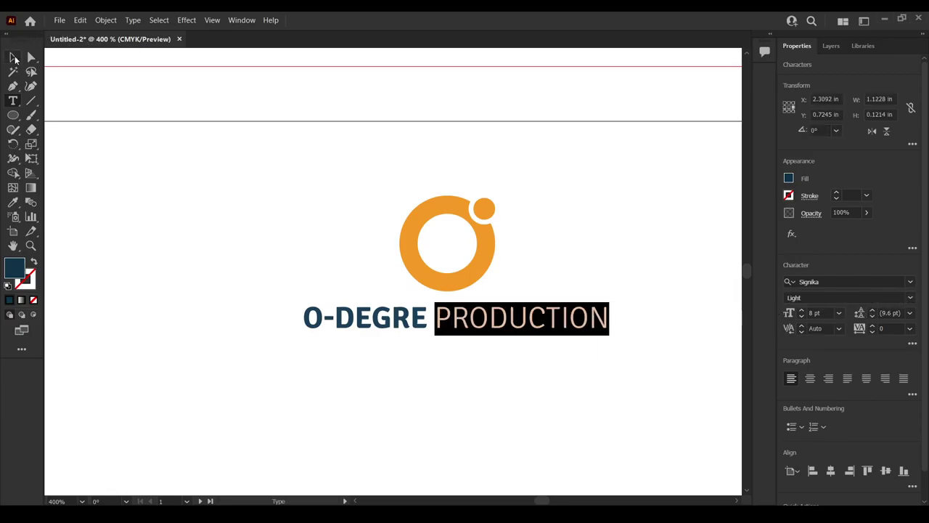
click(12, 57)
click(280, 203)
Place a new text line below the company name for the tagline
ctrl+click(404, 300)
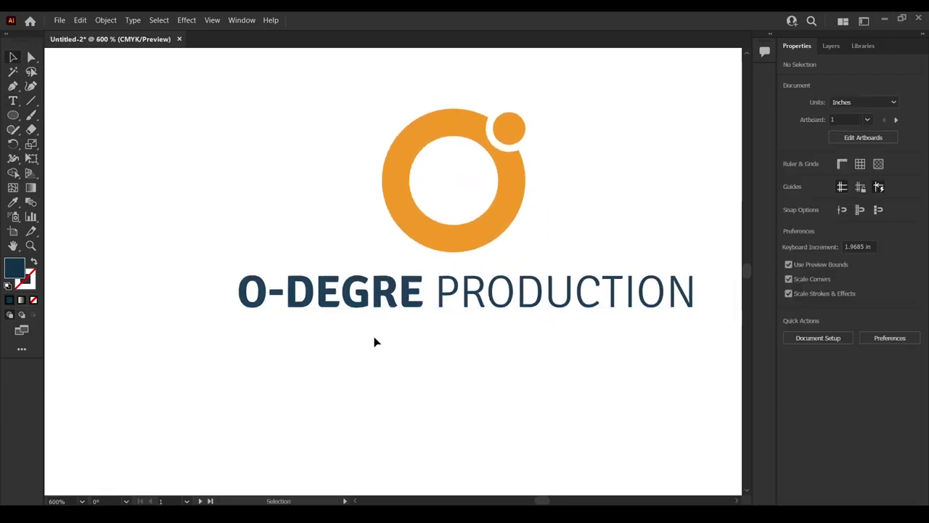
key(t)
click(366, 372)
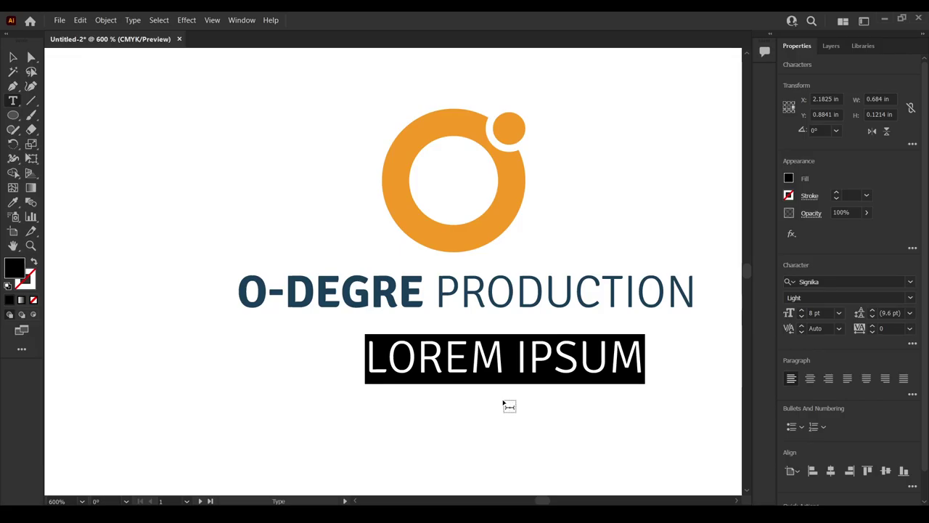
text(LUXU)
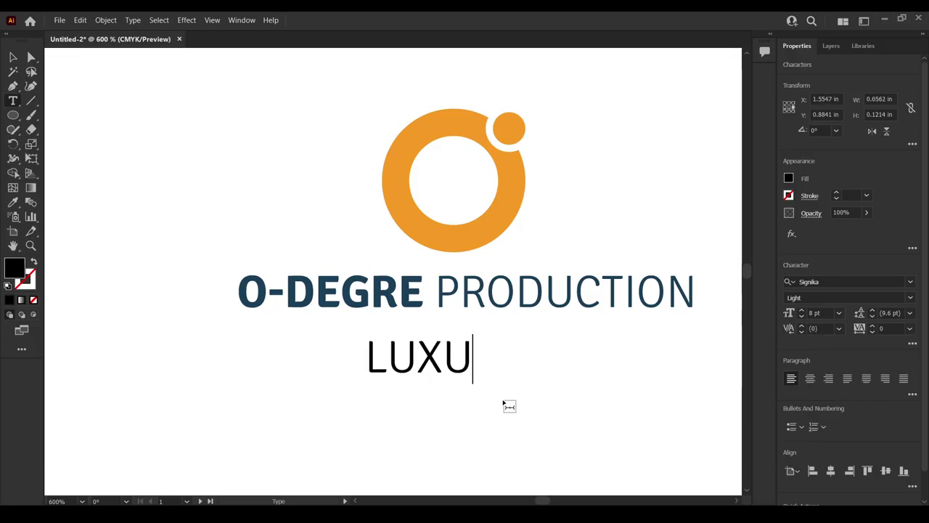
key(BackSpace)
key(BackSpace)
key(BackSpace)
key(BackSpace)
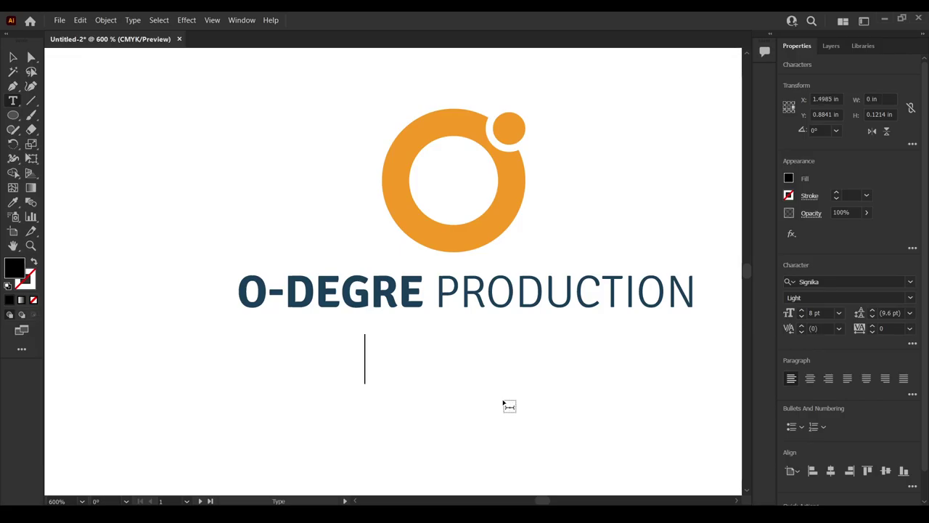
Enter "FILM MAKING CO." as the tagline text
text(FILM )
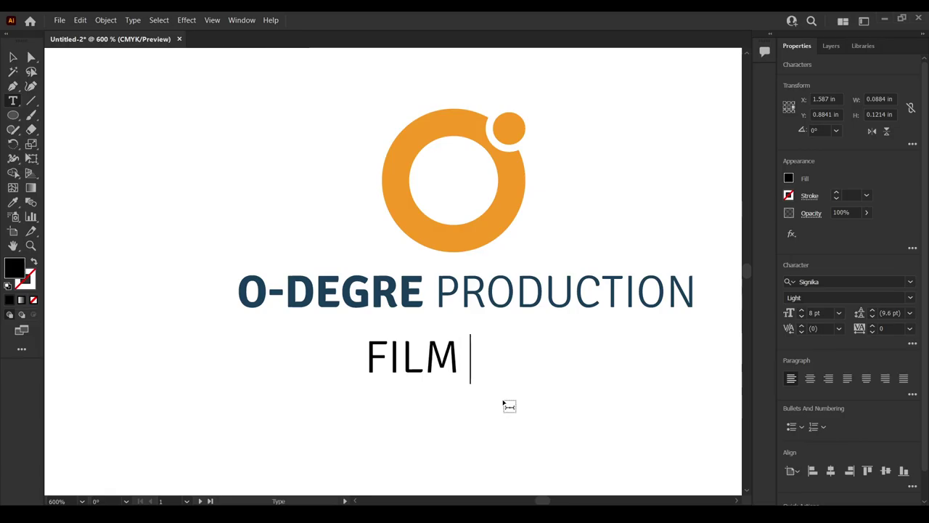
text(MAKING CO)
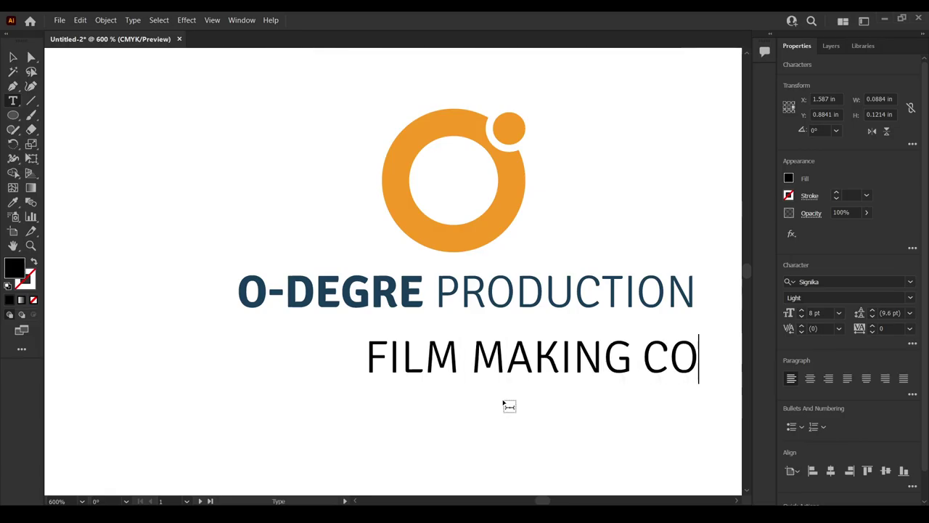
text(.)
click(11, 57)
Scale the tagline down to 4.25 pt and position it centred directly under the company name
drag(710, 386, 600, 380)
drag(536, 357, 458, 332)
mouse_move(541, 341)
mouse_down()
mouse_move(556, 353)
mouse_move(552, 342)
mouse_up()
Fill the tagline with dark blue sampled from the company name
key(i)
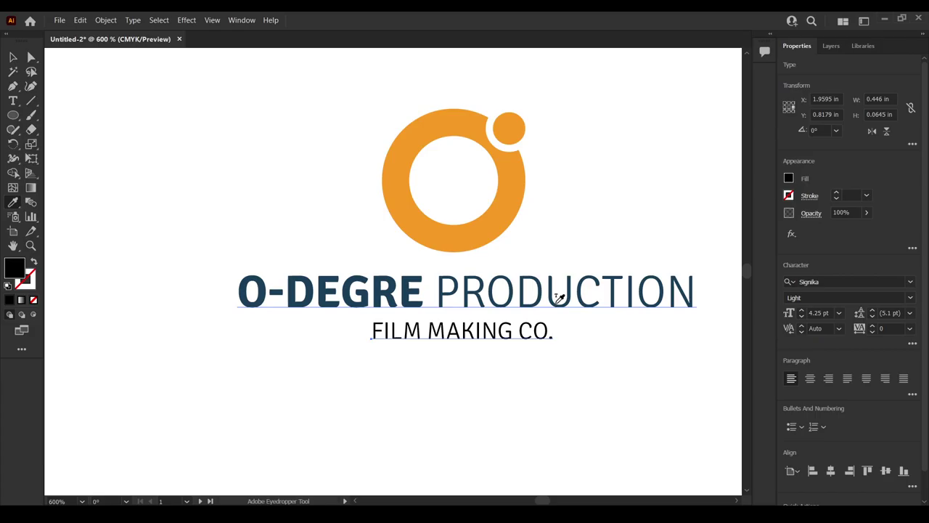
click(544, 297)
key(v)
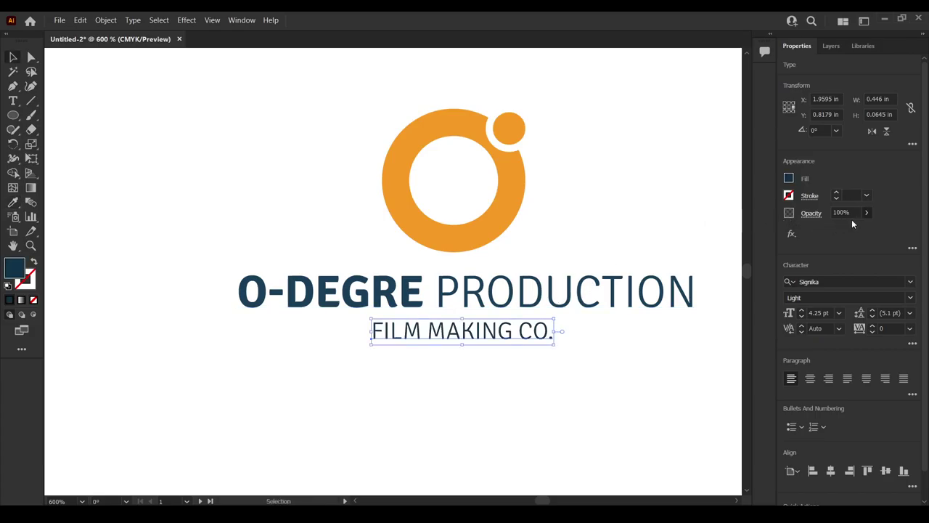
Set the tagline's opacity to 57% and centre it horizontally with the company name
text(57)
key(Return)
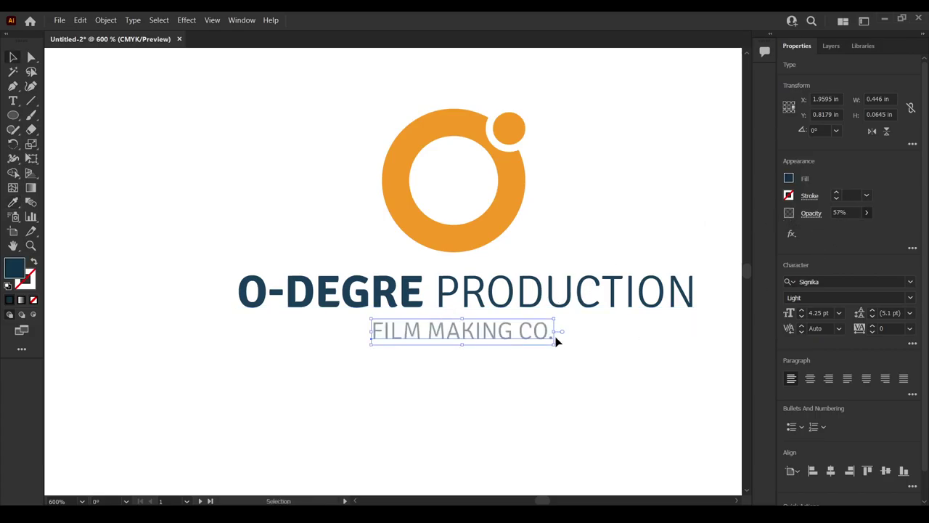
double_click(518, 339)
key(ctrl+a)
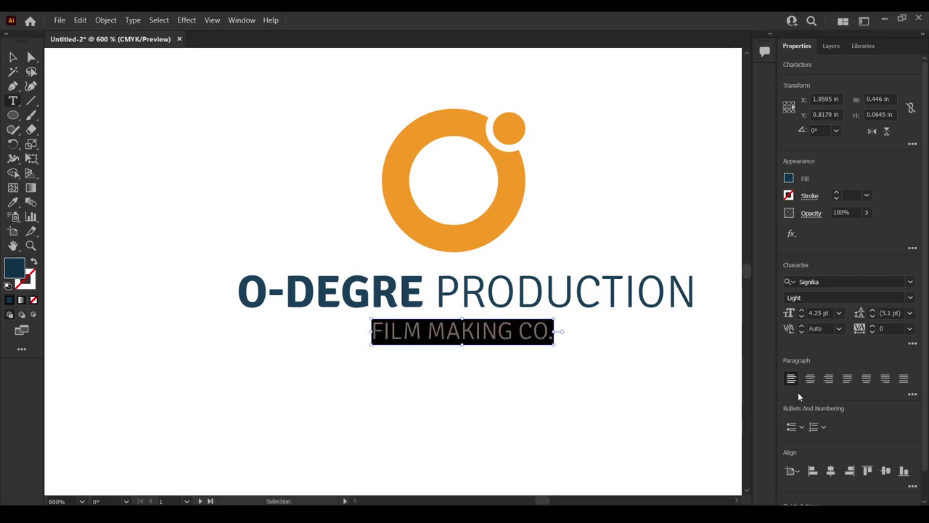
click(810, 378)
key(Escape)
shift+click(462, 290)
click(830, 470)
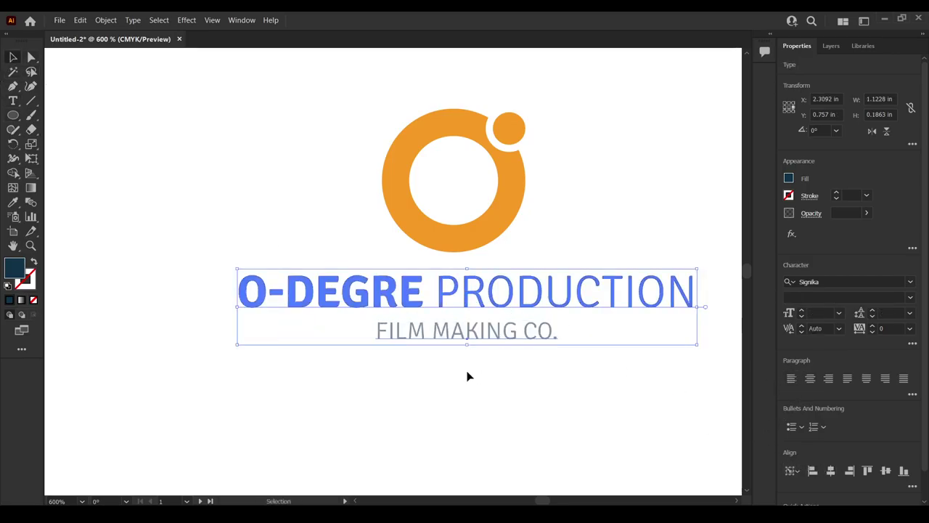
click(467, 375)
Try to enlarge the tagline's text size
click(473, 331)
ctrl+alt+click(472, 331)
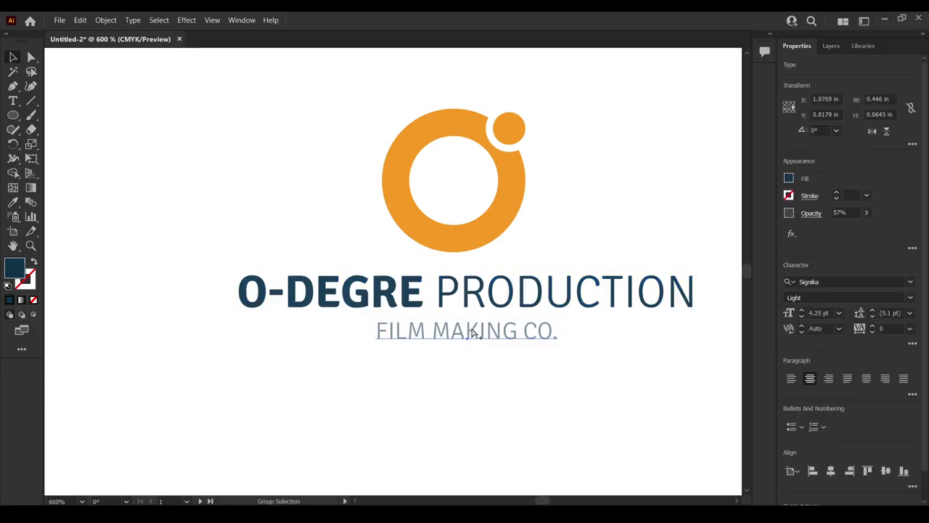
key(ctrl+shift+period)
key(ctrl+shift+period)
key(ctrl+shift+period)
key(ctrl+shift+period)
key(ctrl+shift+period)
key(ctrl+z)
Widen the tagline's letter tracking beyond 200 to spread it out beneath the company name
click(473, 331)
double_click(472, 332)
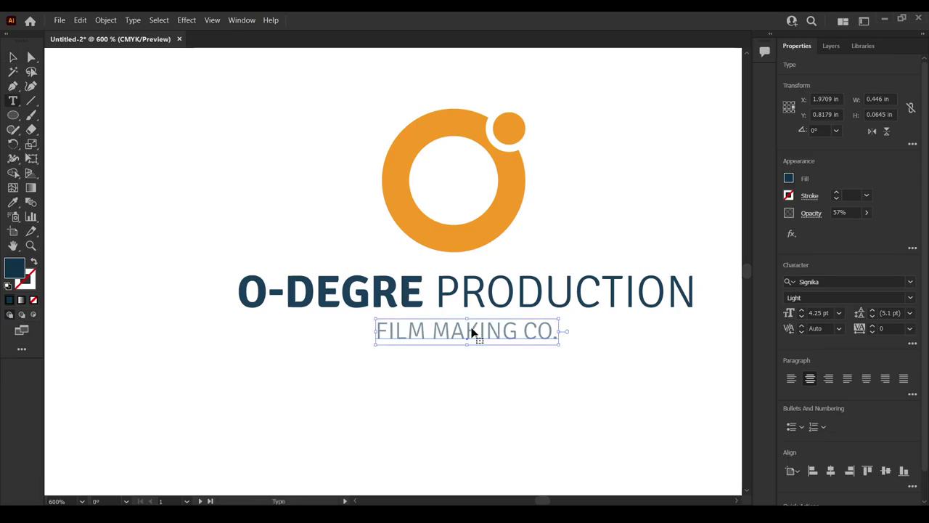
key(ctrl+a)
click(886, 328)
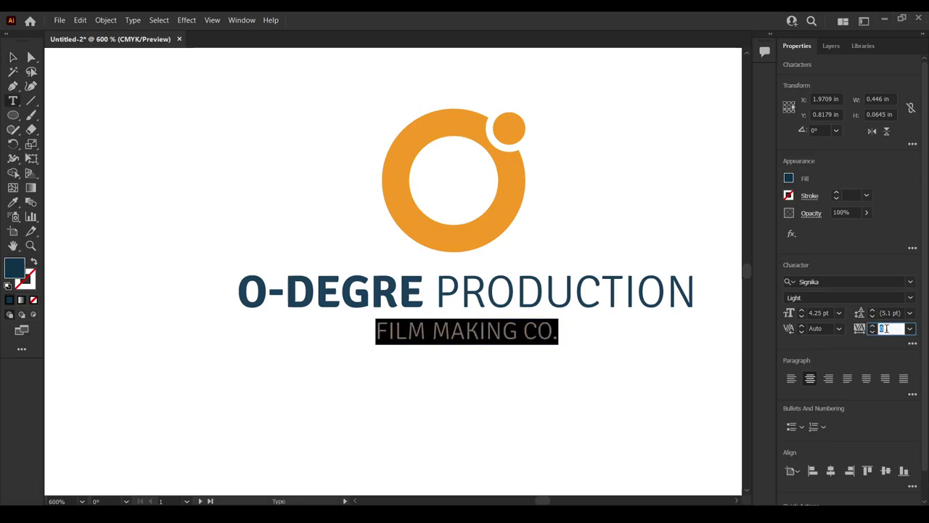
text(200)
key(Return)
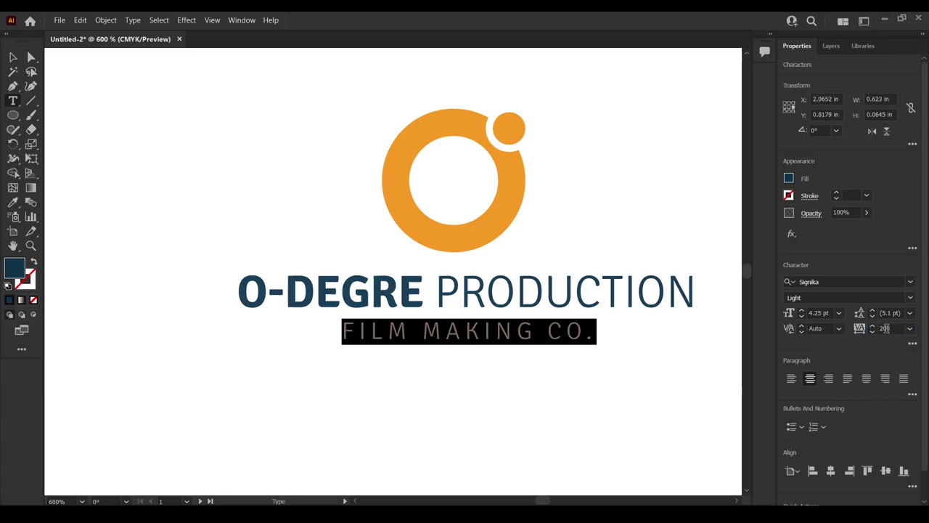
click(885, 328)
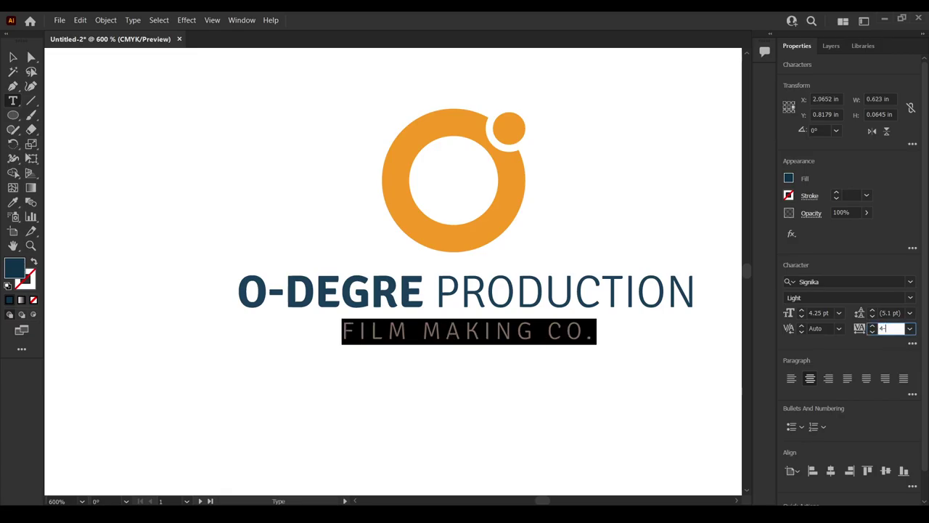
key(Return)
key(Escape)
click(315, 210)
key(ctrl+0)
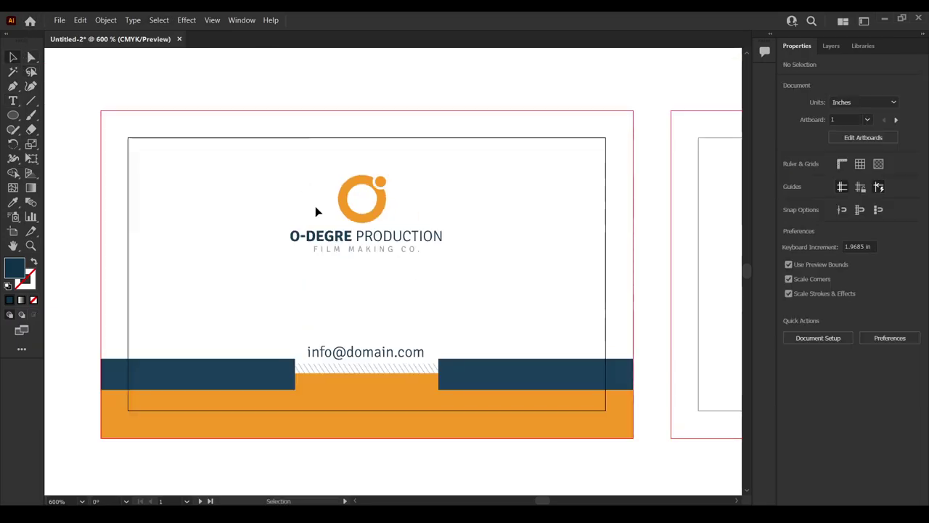
Try to group the ring and the text lines and centre them on the front artboard
drag(301, 332, 464, 228)
drag(381, 243, 386, 268)
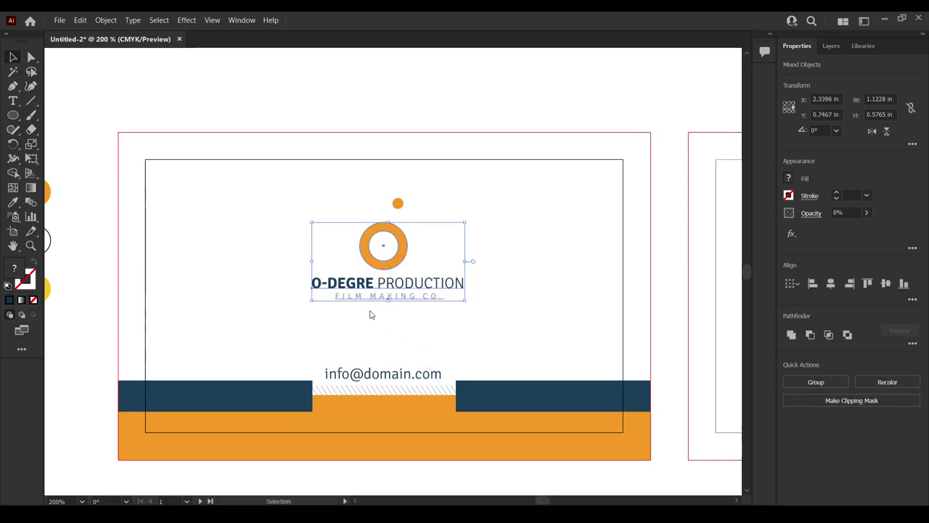
key(ctrl+g)
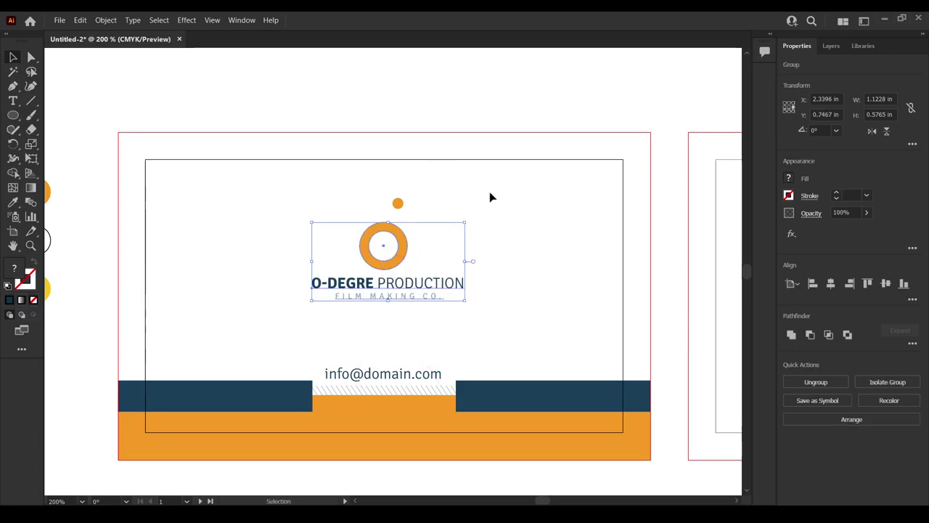
click(834, 283)
click(886, 283)
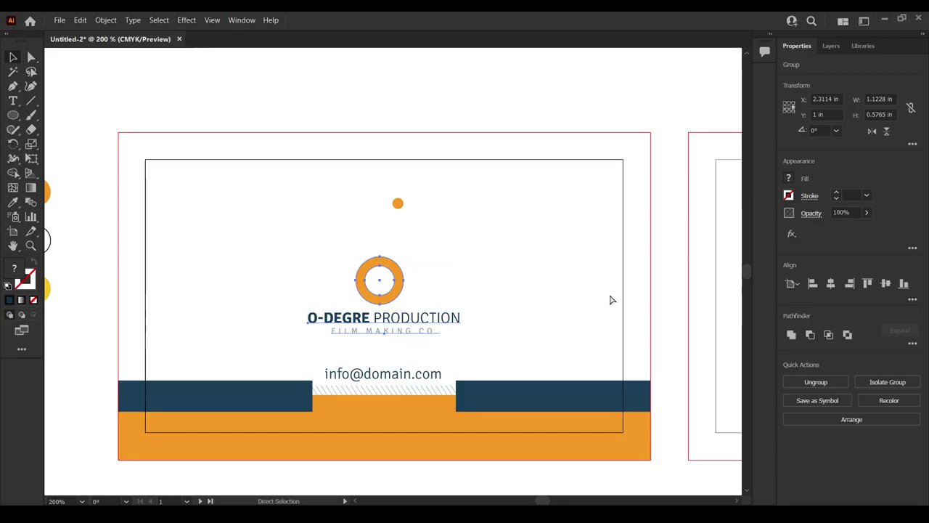
key(ctrl+z)
key(ctrl+z)
key(ctrl+z)
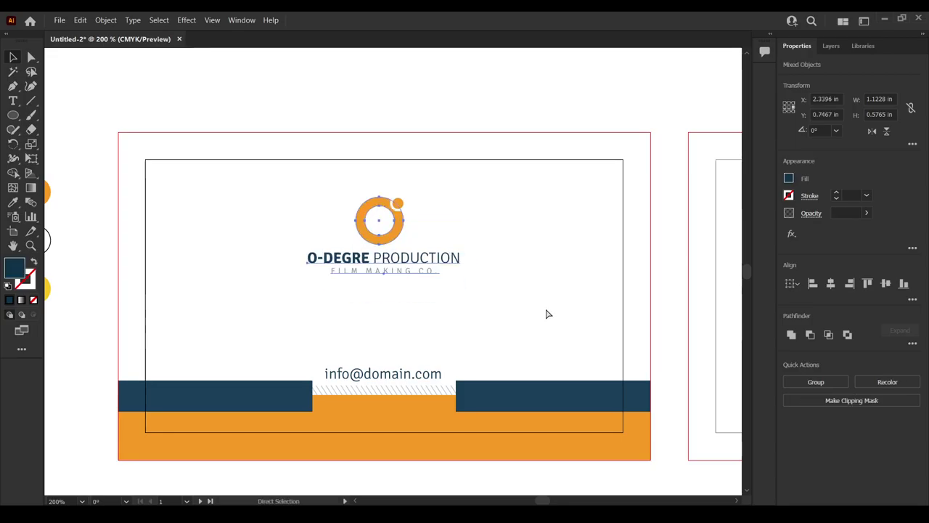
Group the complete logo and position it horizontally centred on the front artboard, at a height of about Y 0.77 in
drag(536, 320, 296, 199)
key(ctrl+g)
click(836, 284)
click(880, 283)
key(v)
click(404, 289)
drag(408, 320, 408, 289)
click(508, 284)
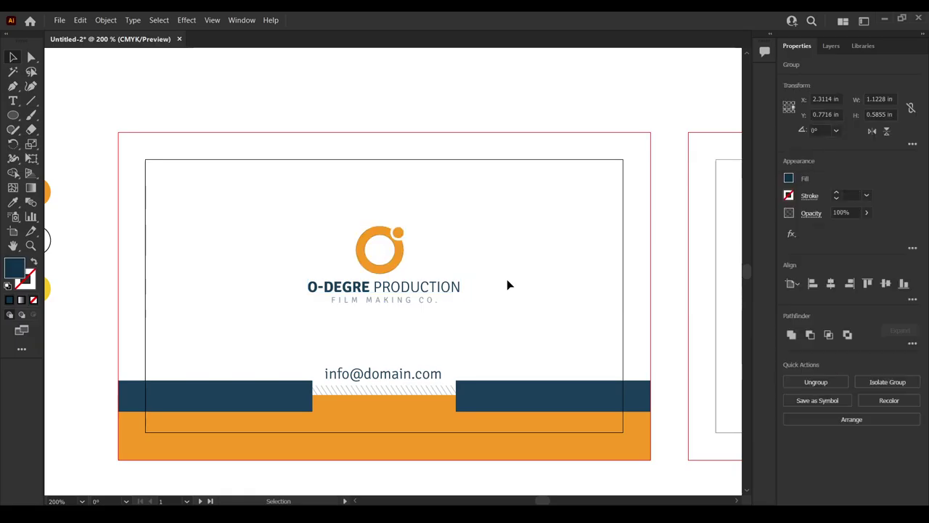
Preview the card's front side in full-screen presentation mode
key(shift+f)
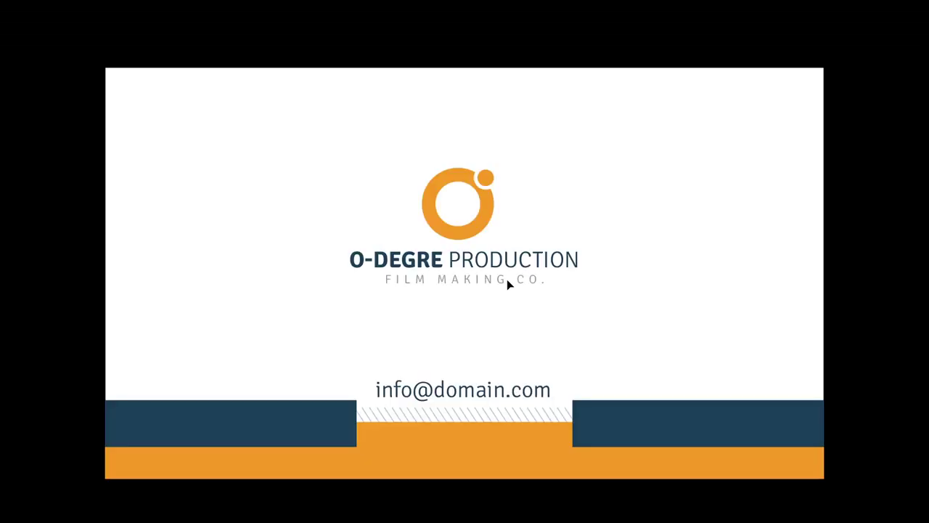
key(Escape)
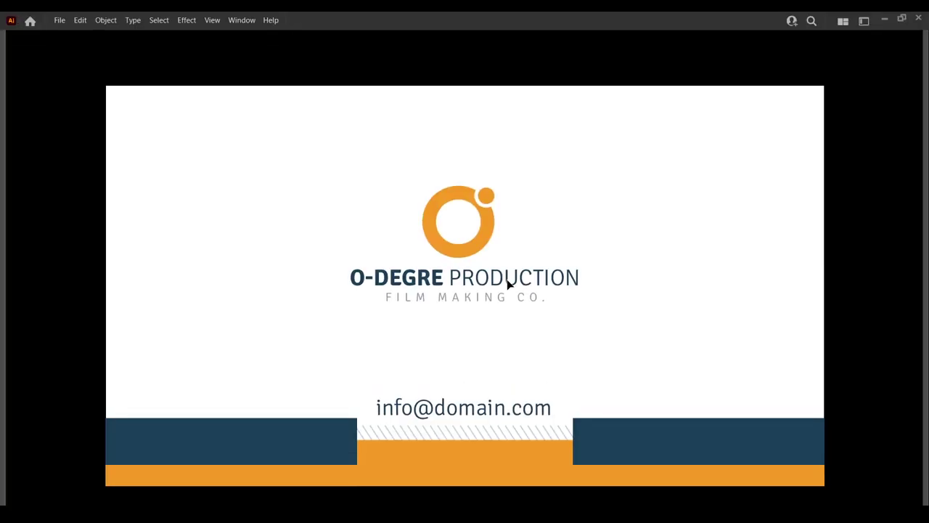
Draw a dark blue rectangle about 1.44 by 2.4 in over the left part of the second artboard, including its bleed
drag(592, 244, 435, 274)
key(ctrl+minus)
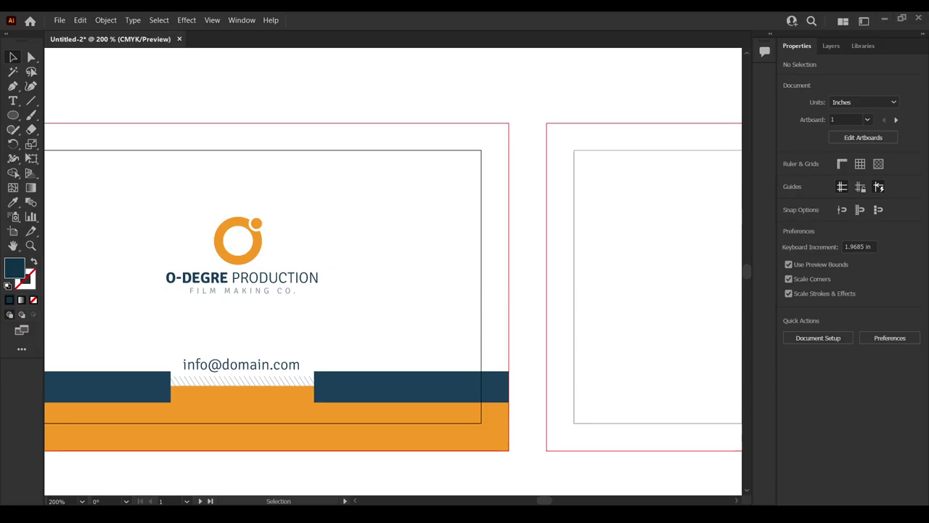
drag(486, 273, 438, 251)
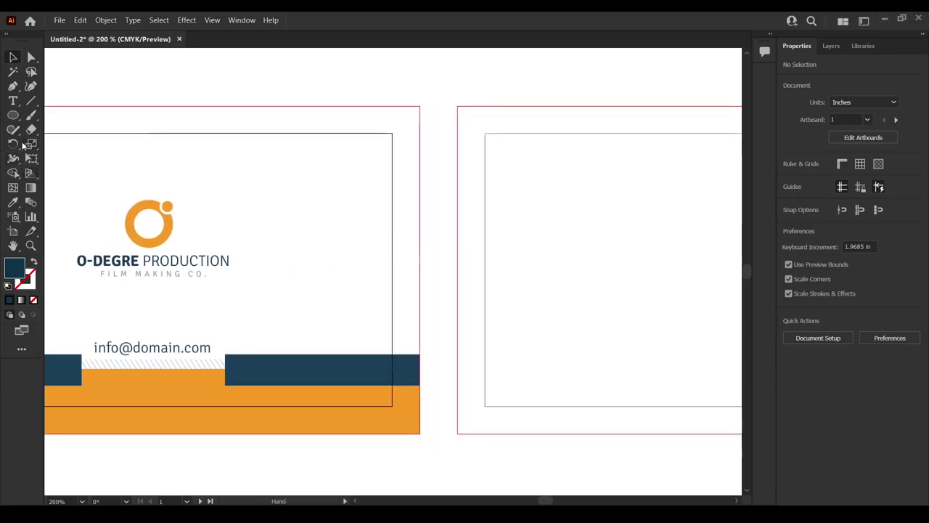
key(m)
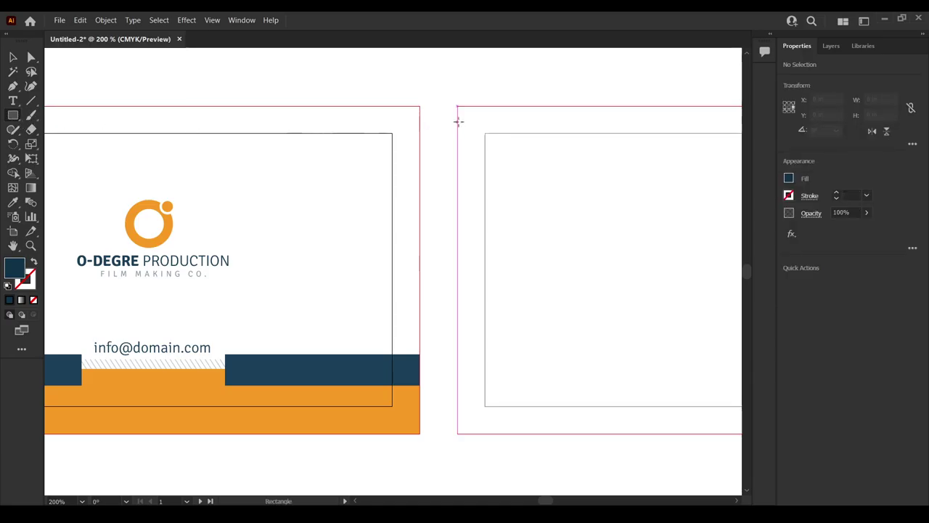
drag(457, 106, 654, 434)
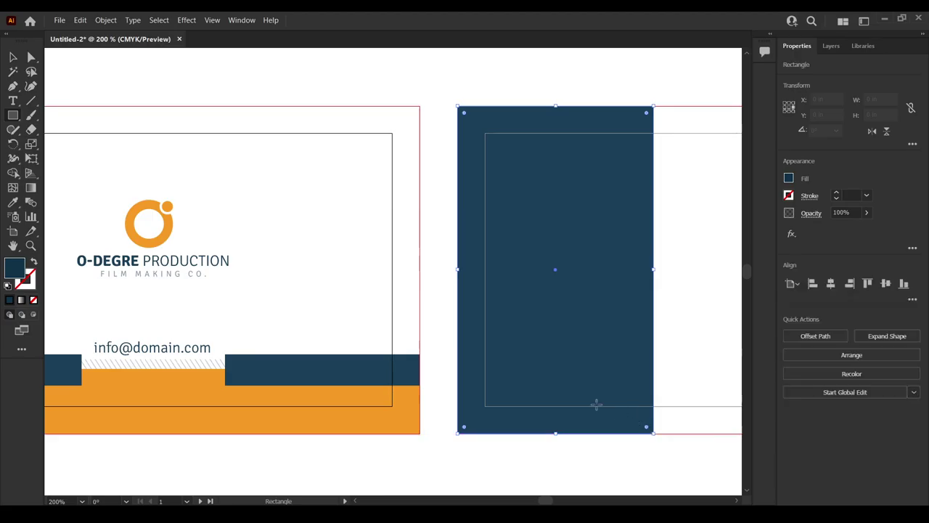
key(i)
key(v)
Try to copy the logo straight from the front card onto the dark blue panel
click(197, 250)
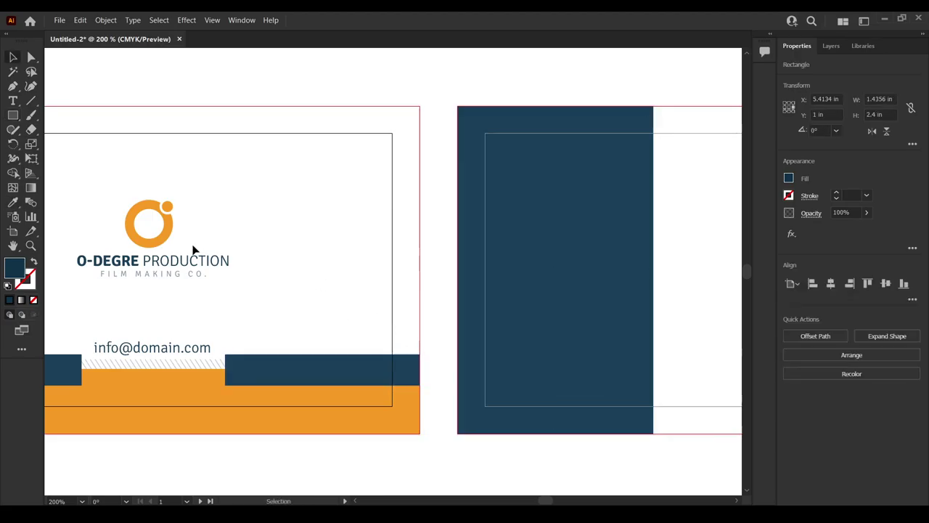
drag(162, 261, 560, 232)
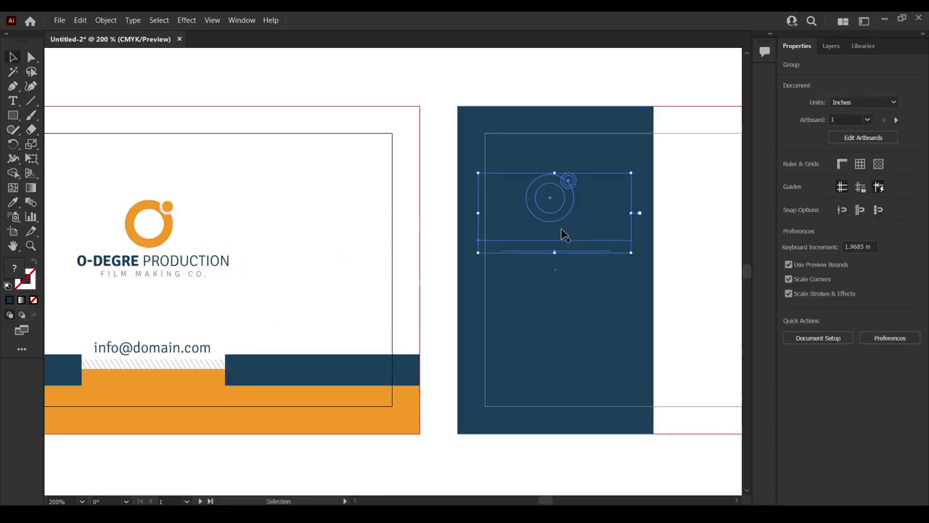
key(ctrl+equal)
key(ctrl+equal)
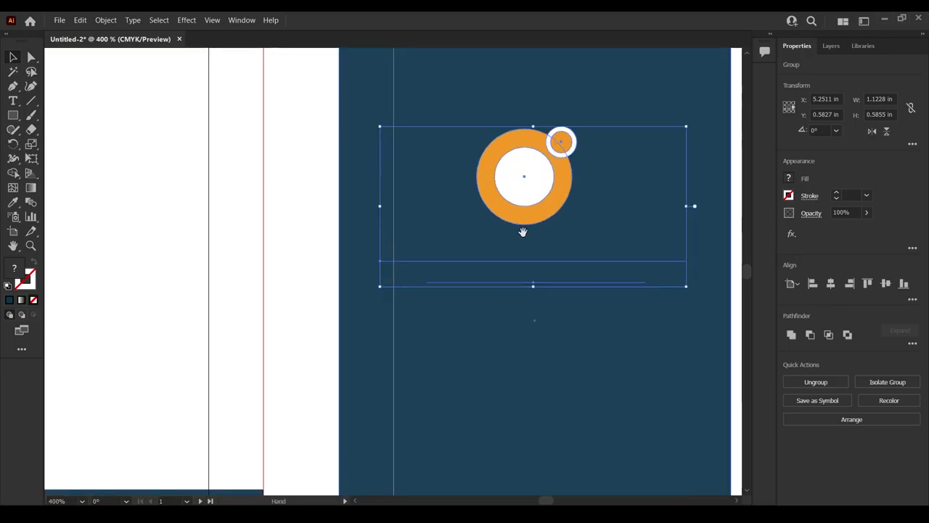
drag(510, 270, 457, 276)
key(ctrl+z)
key(ctrl+z)
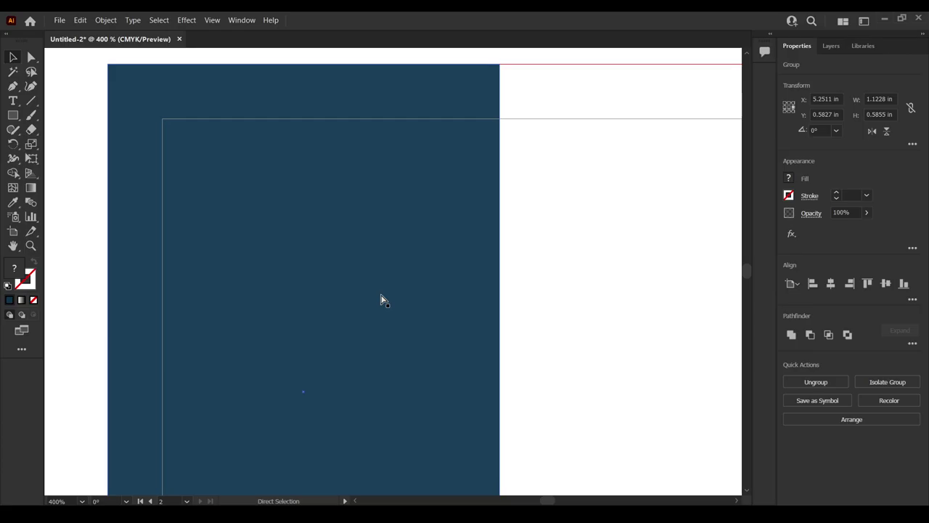
Duplicate the logo into the empty space above the front artboard
scroll(239, 301, left, 5)
drag(248, 299, 705, 373)
scroll(535, 293, down, 1)
click(513, 302)
scroll(635, 355, down, 1)
drag(636, 356, 455, 220)
scroll(472, 145, up, 3)
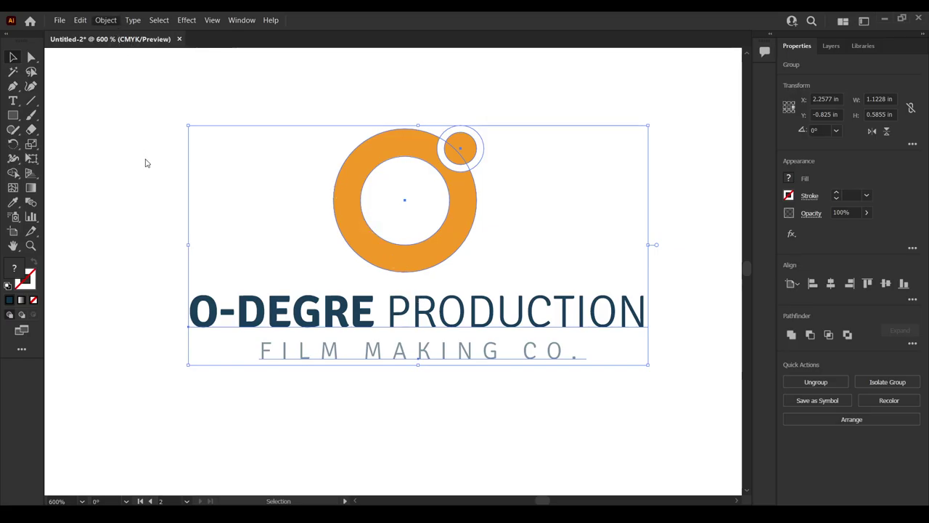
Convert the logo copy's text to outlines and cut the white centre and white ring out of the symbol with Shape Builder
key(ctrl+shift+o)
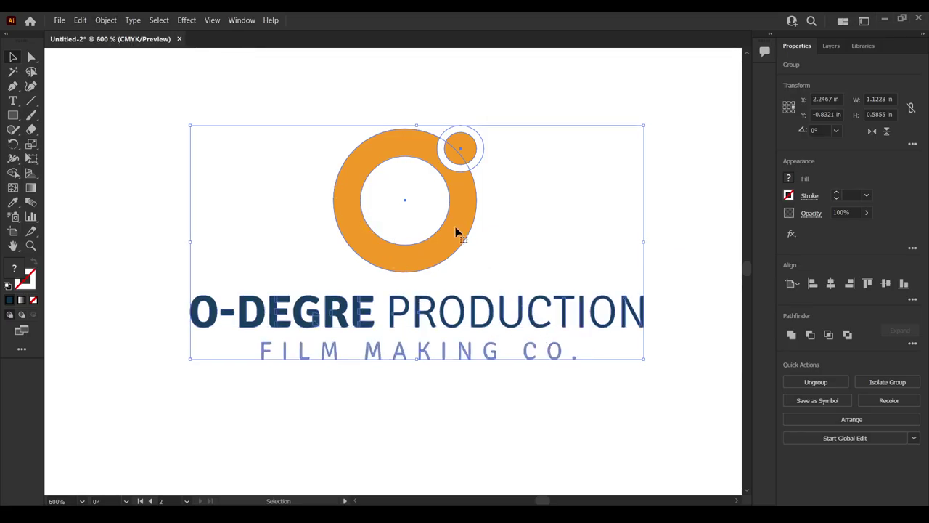
key(shift+m)
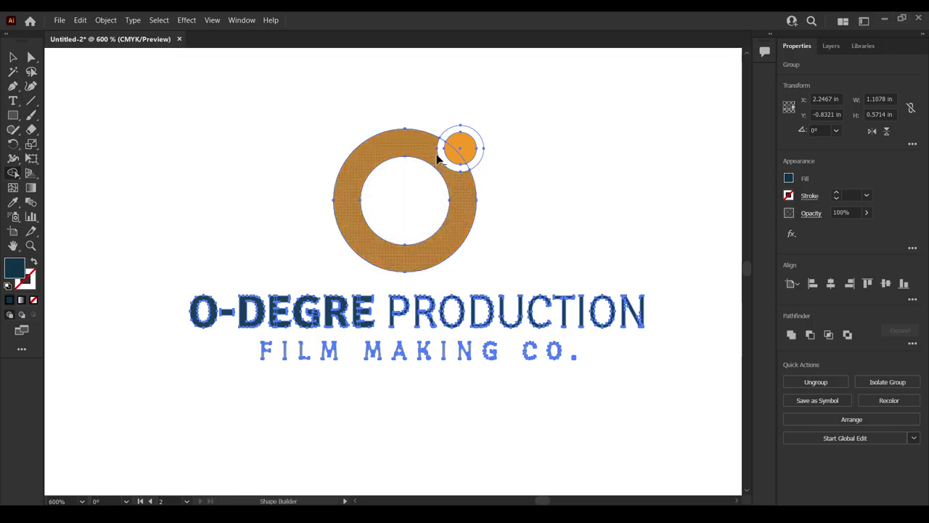
scroll(440, 146, up, 3)
key(v)
scroll(447, 142, down, 4)
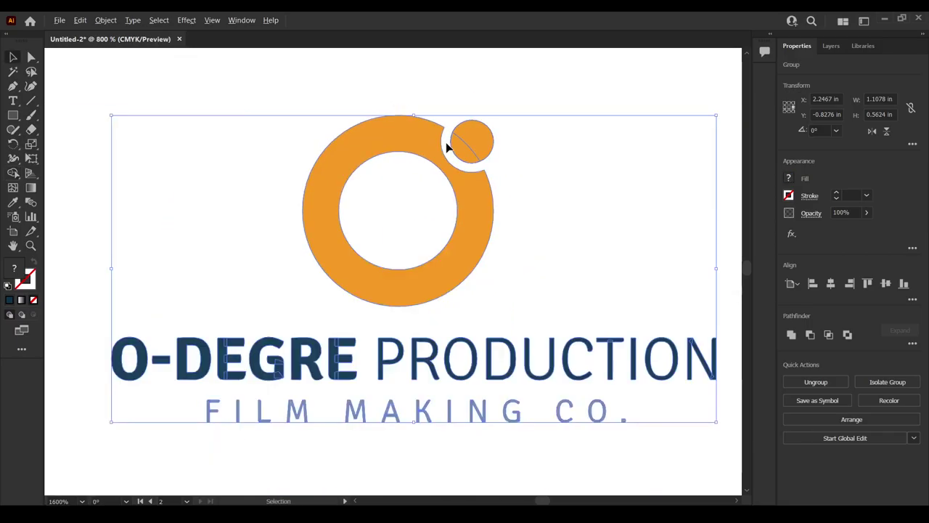
click(334, 365)
Place the cut-out logo on the upper part of the dark blue panel and scale it down to about 0.87 in wide
scroll(336, 355, down, 4)
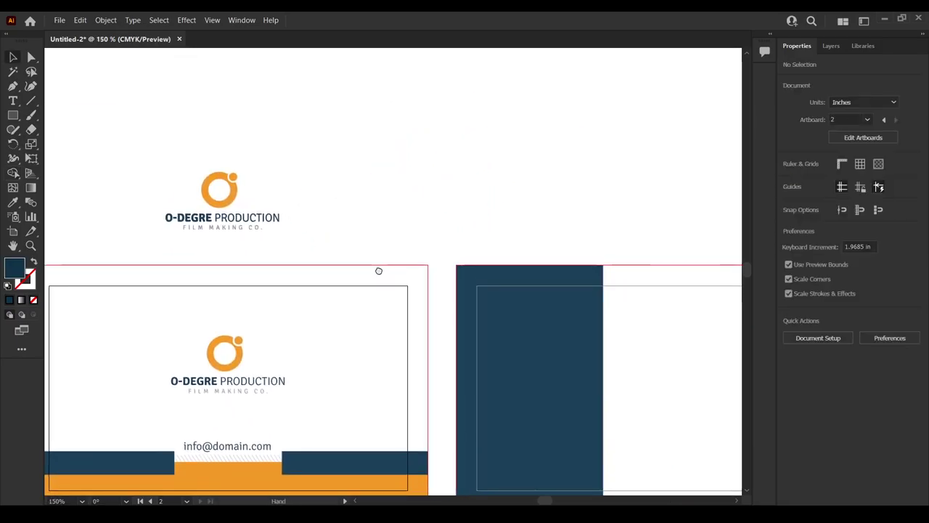
drag(275, 223, 537, 344)
scroll(402, 333, up, 2)
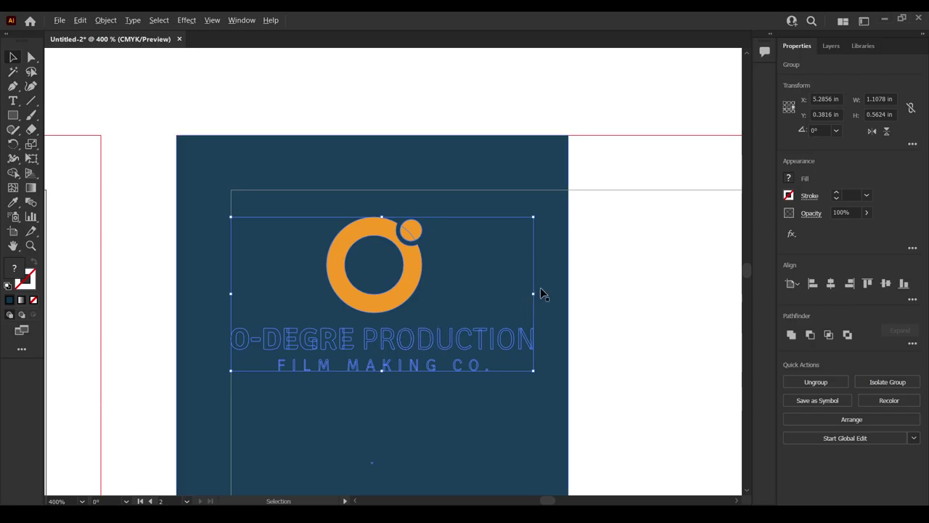
drag(535, 292, 499, 292)
drag(394, 299, 410, 309)
Fill the panel logo's company name and tagline with white sampled from the blank card area
double_click(408, 343)
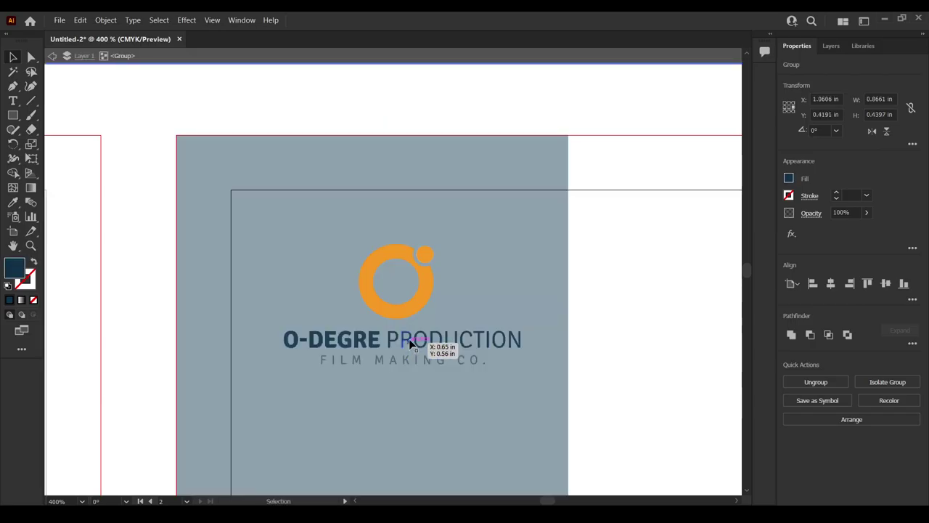
shift+click(410, 359)
key(i)
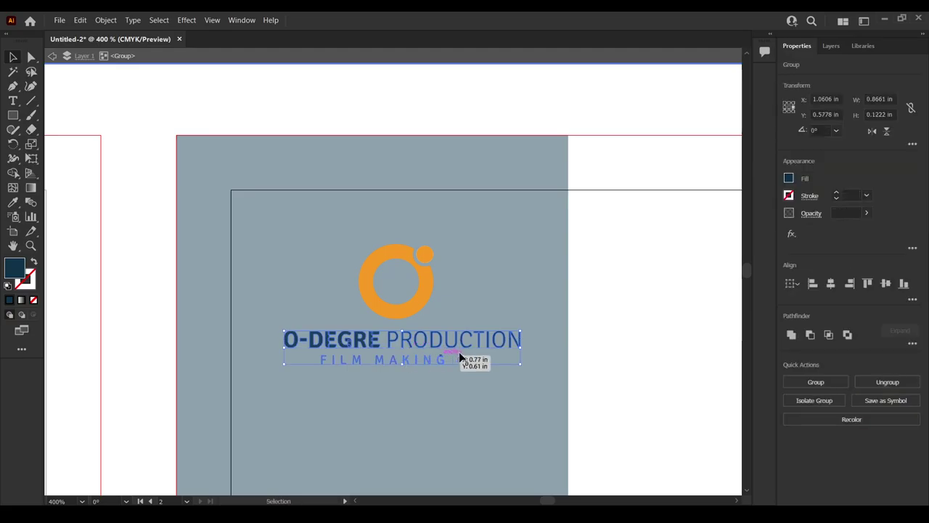
click(610, 329)
key(Escape)
key(v)
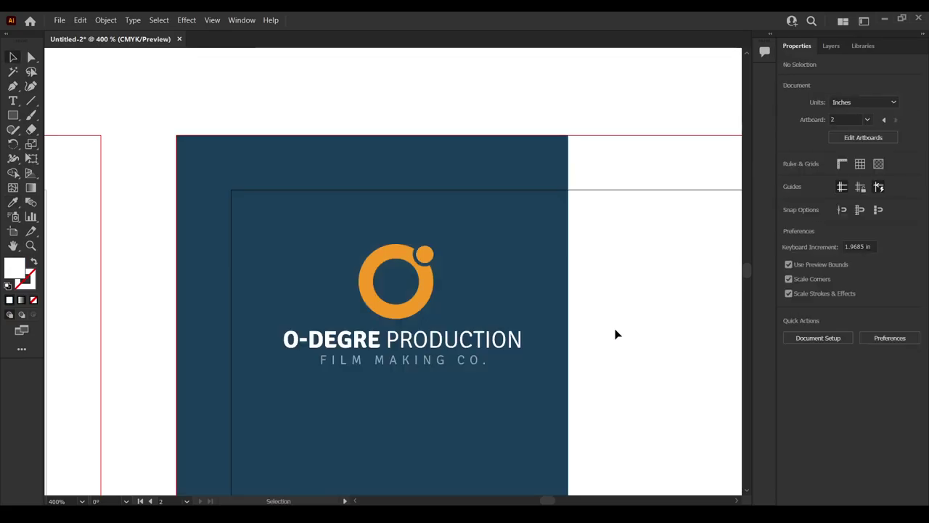
Nudge the white-text logo slightly left, closer to the dark blue panel's vertical centre line
key(ctrl+minus)
key(ctrl+minus)
drag(615, 333, 451, 209)
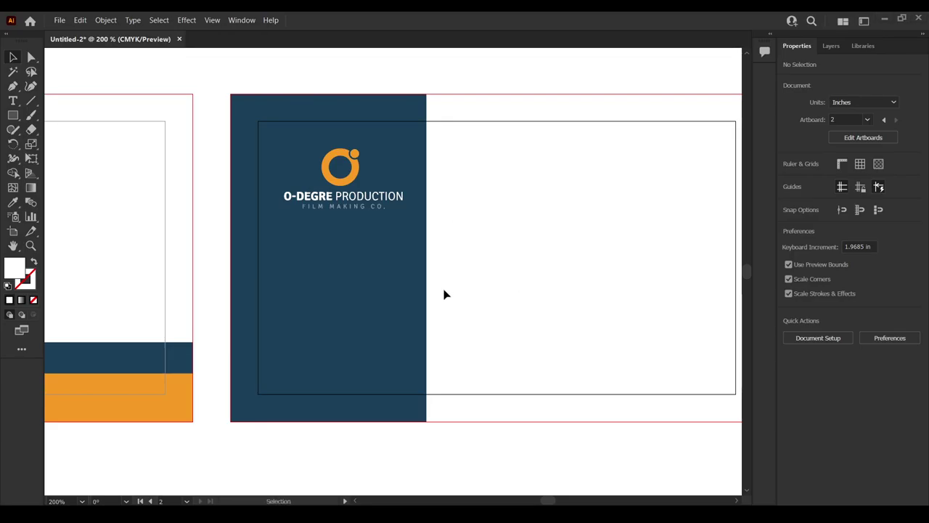
scroll(445, 294, up, 1)
drag(373, 201, 432, 220)
drag(396, 176, 392, 176)
click(556, 307)
drag(556, 307, 562, 288)
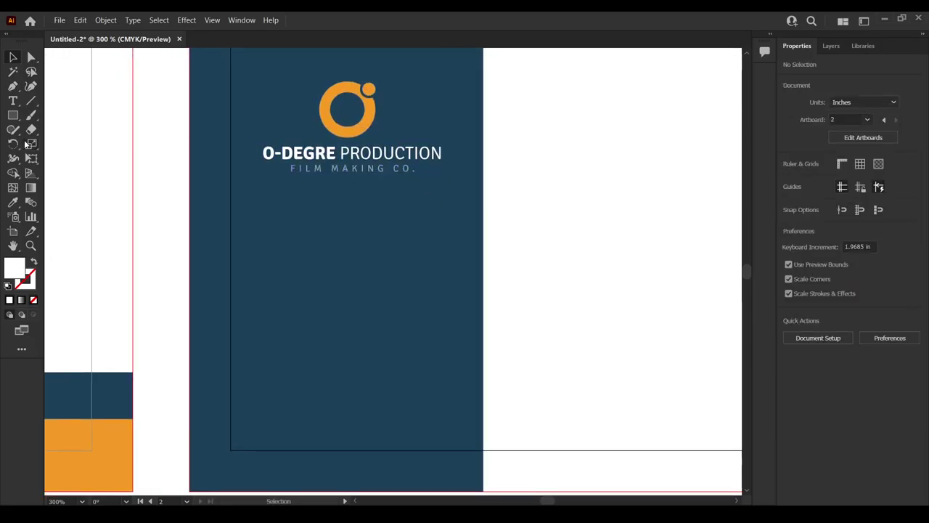
Draw a white square on the lower part of the dark blue panel and enlarge it to about 0.68 in
click(13, 116)
drag(350, 340, 401, 403)
key(i)
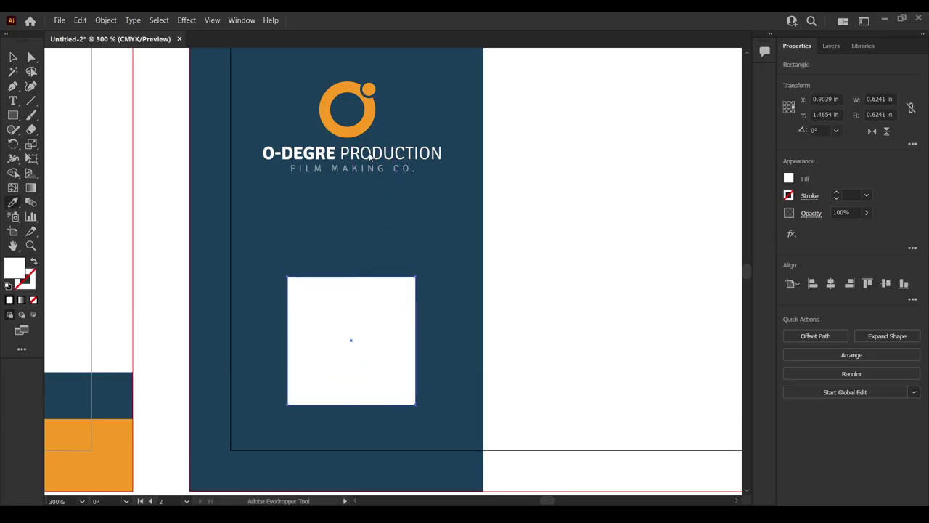
key(v)
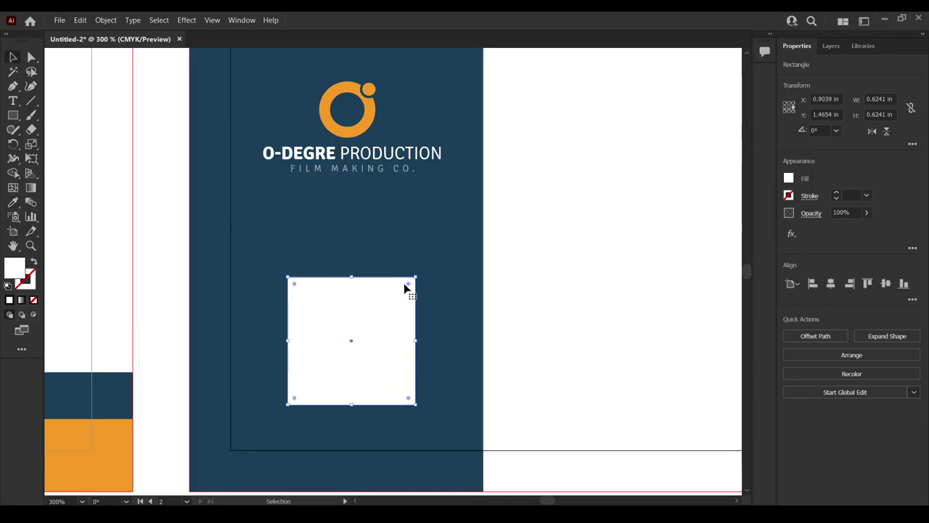
key(a)
key(v)
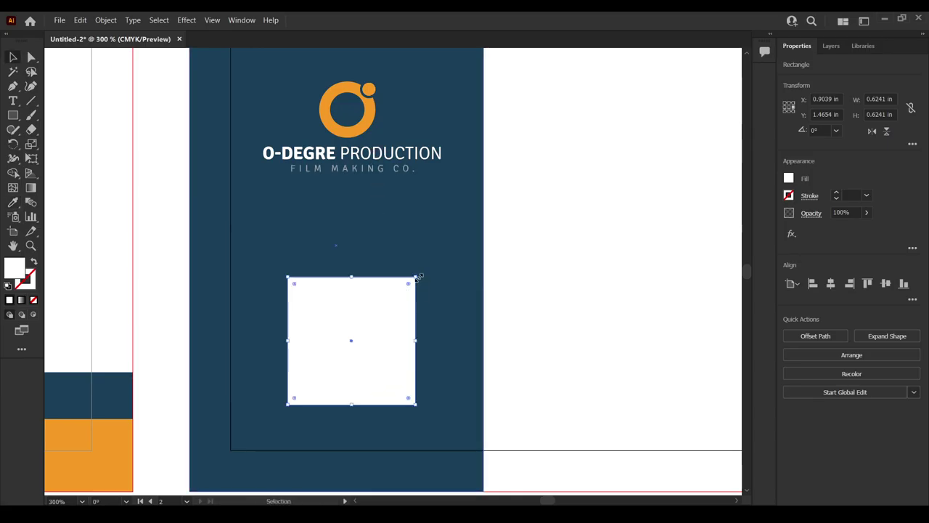
drag(418, 277, 426, 270)
Give the white square an orange outline using the colour sampled from the logo symbol
key(i)
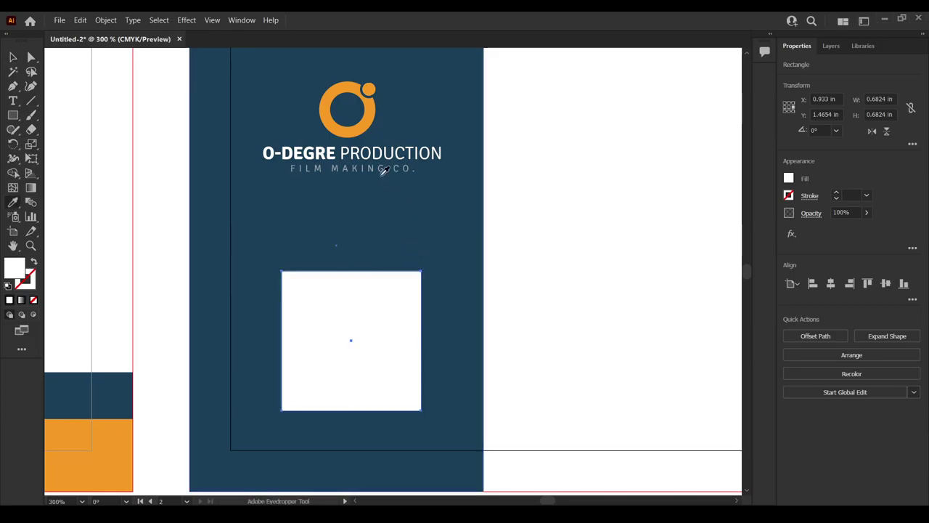
click(370, 125)
key(shift+x)
key(v)
click(549, 315)
scroll(548, 326, down, 2)
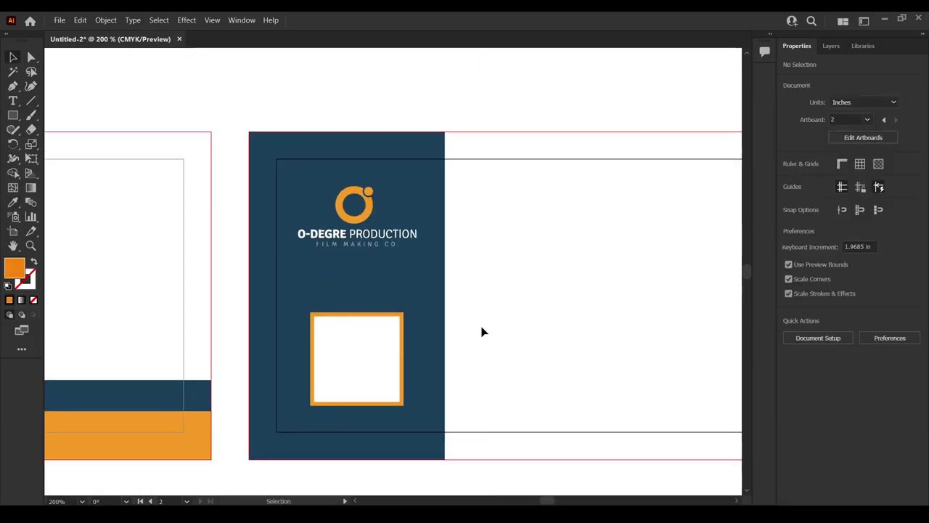
scroll(479, 335, up, 2)
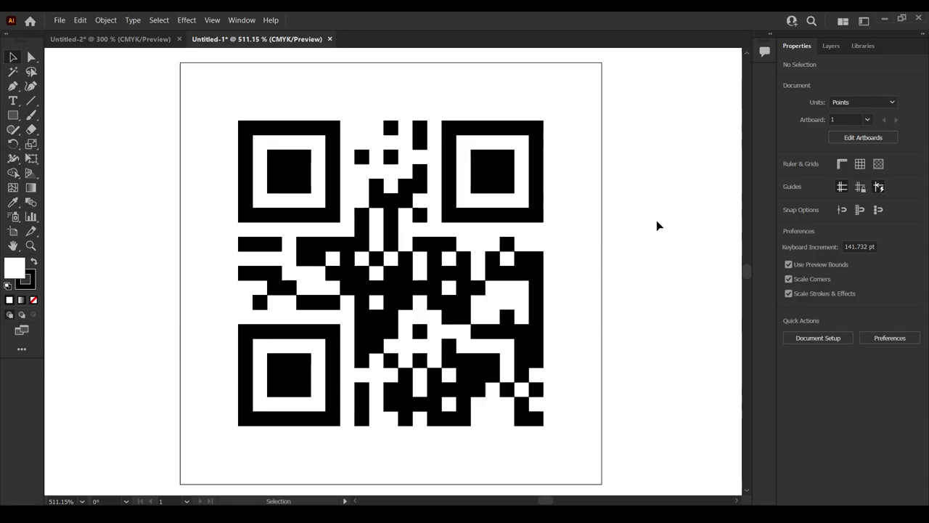
Group the QR code artwork in Untitled-1 and paste a copy into the business card document Untitled-2
key(ctrl+a)
key(ctrl+g)
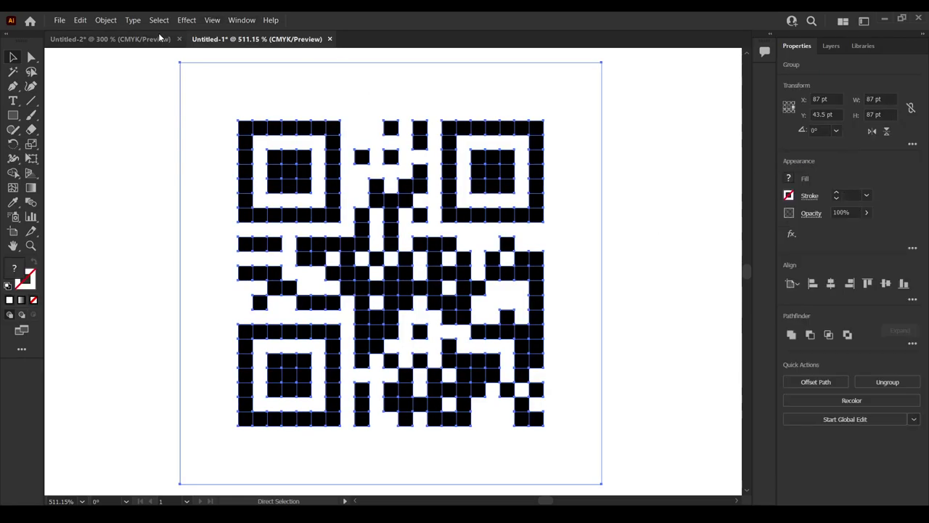
click(160, 37)
key(ctrl+v)
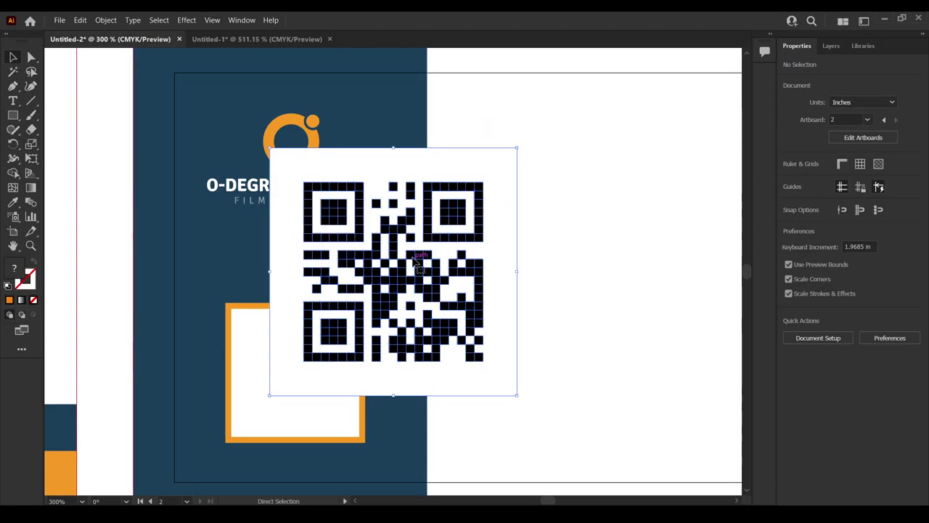
Scale the pasted QR code down to about 0.62 in and fit it inside the orange-framed square
drag(516, 149, 475, 211)
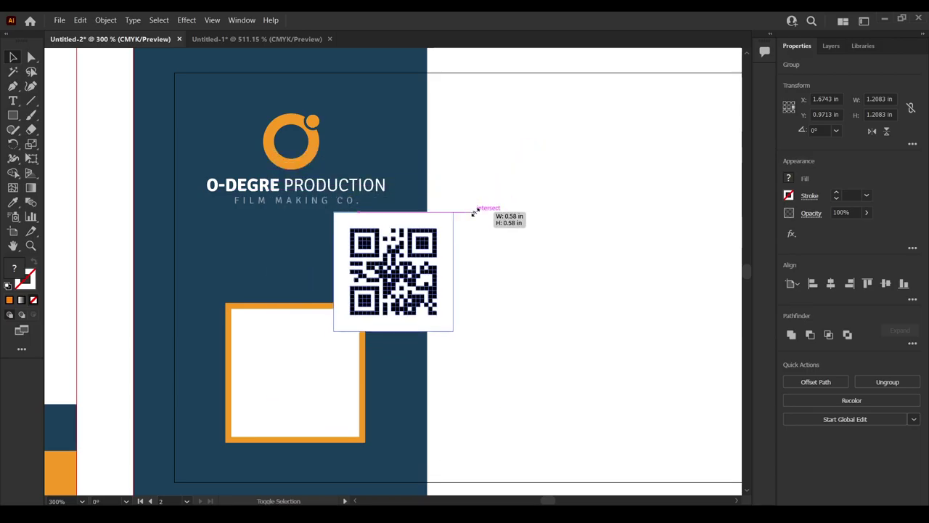
drag(391, 261, 289, 365)
drag(349, 437, 360, 438)
scroll(256, 363, up, 2)
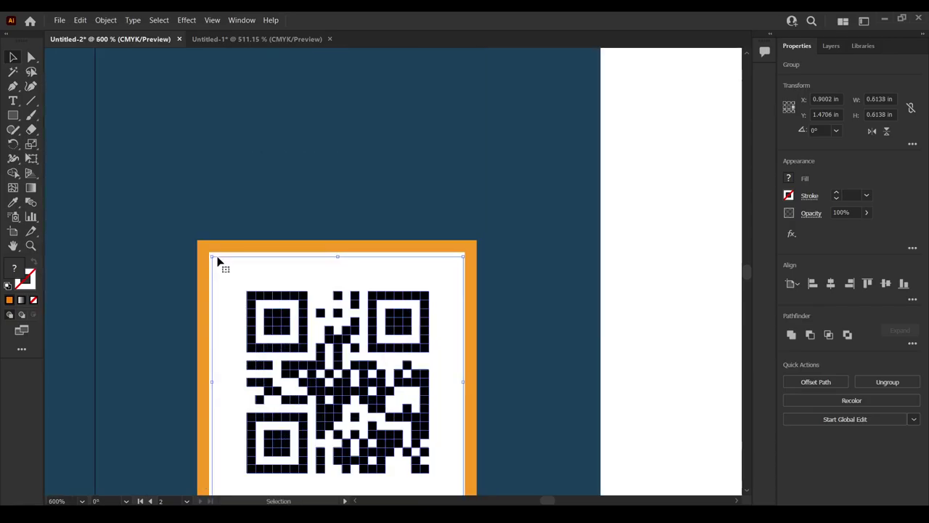
drag(215, 257, 212, 249)
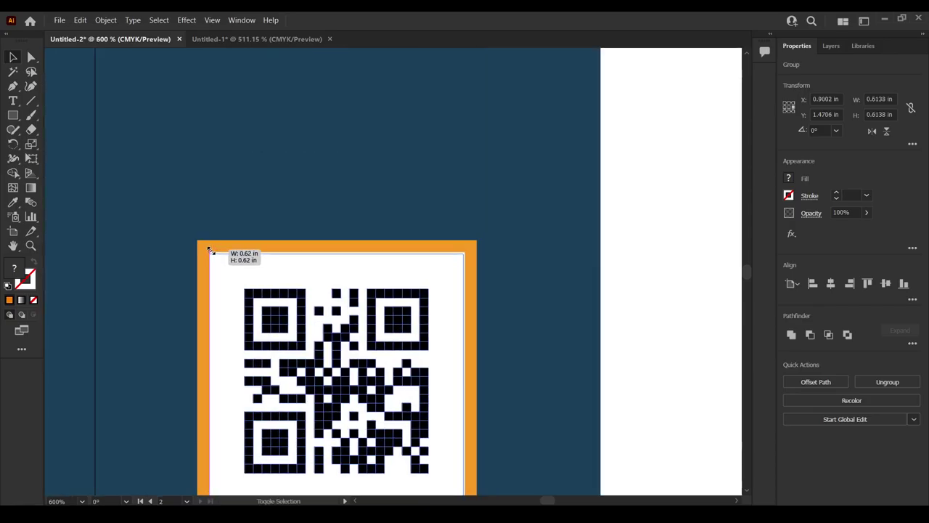
Isolate the QR code group and fill its black modules with the panel's dark blue, leaving the white background out
double_click(288, 311)
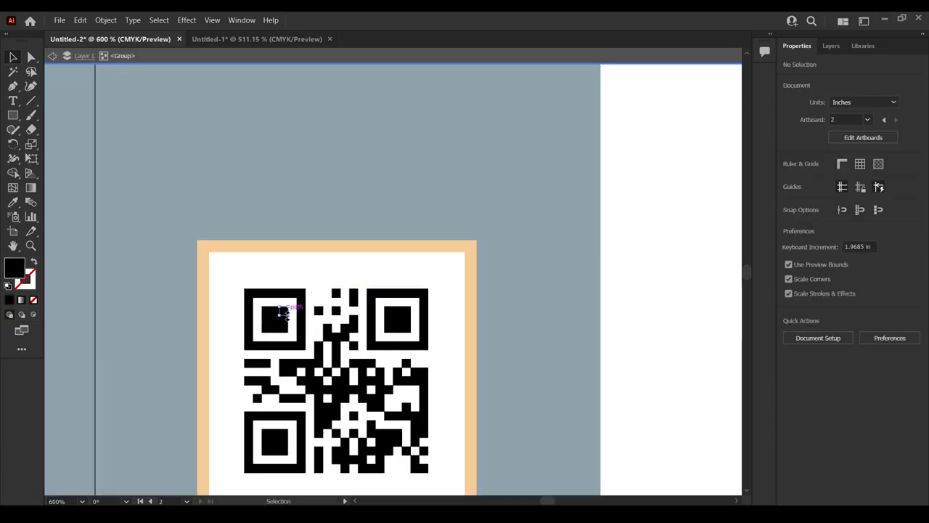
drag(285, 311, 282, 266)
click(262, 251)
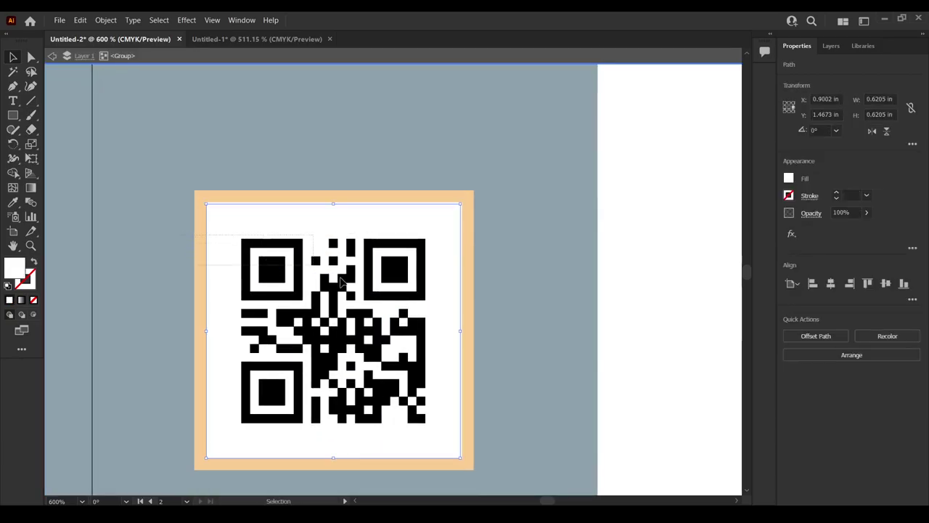
drag(341, 281, 433, 444)
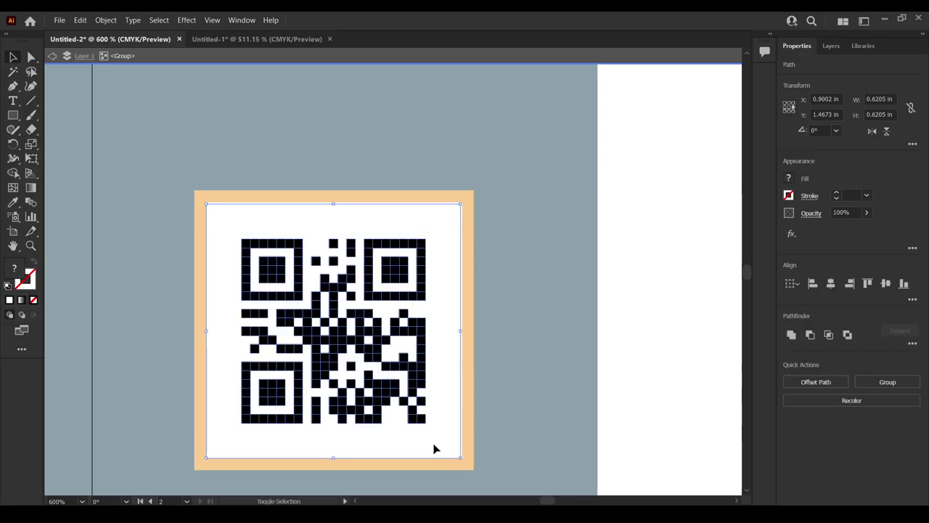
click(560, 410)
key(v)
click(643, 319)
key(Escape)
key(ctrl+minus)
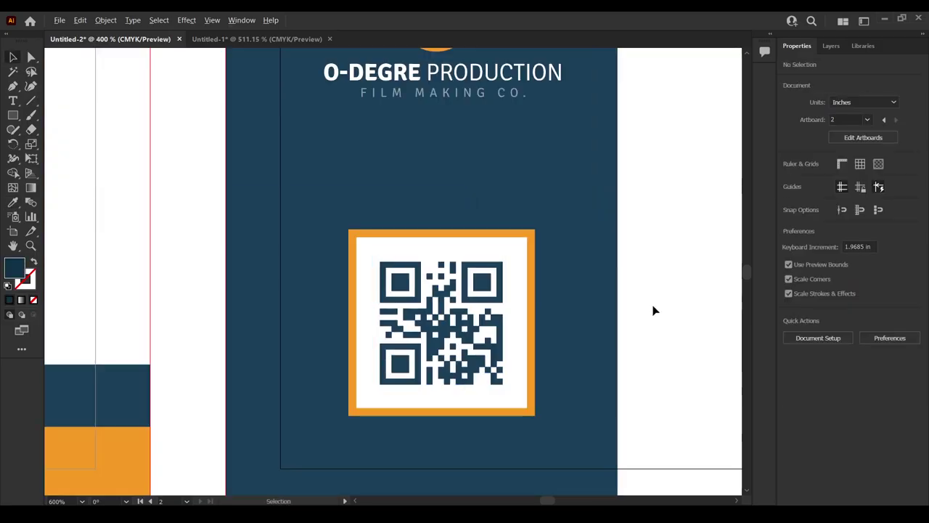
Add the cardholder's full name in capitals as a text line on the white area beside the panel
scroll(653, 304, down, 2)
drag(653, 297, 456, 305)
scroll(472, 294, down, 2)
scroll(363, 331, up, 1)
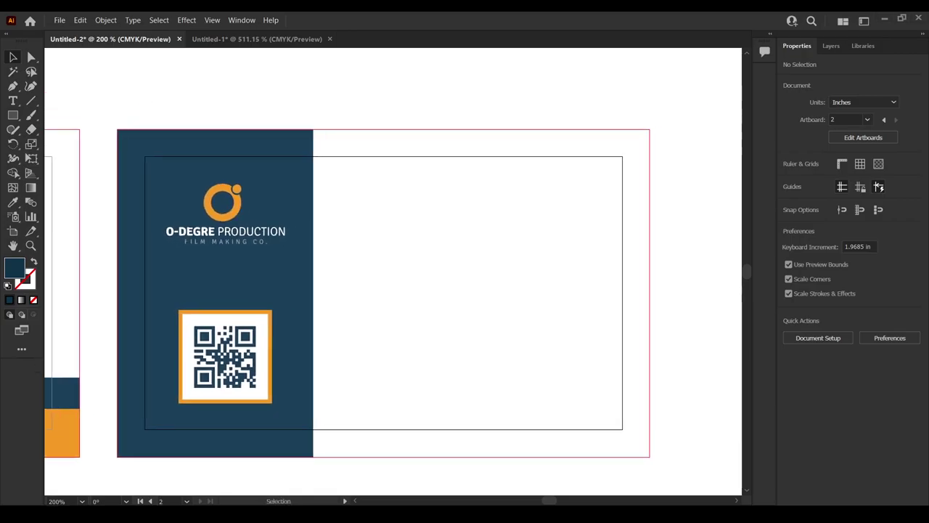
scroll(392, 298, up, 1)
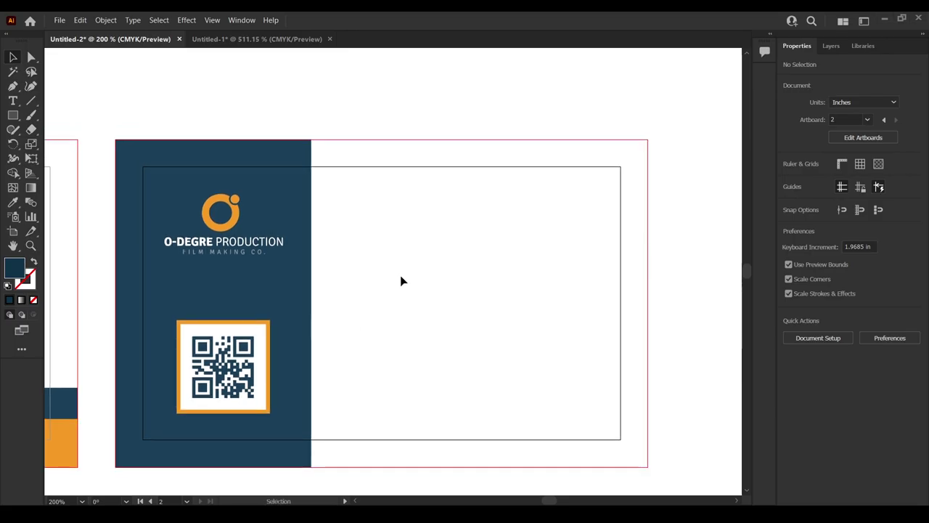
key(t)
click(403, 259)
key(BackSpace)
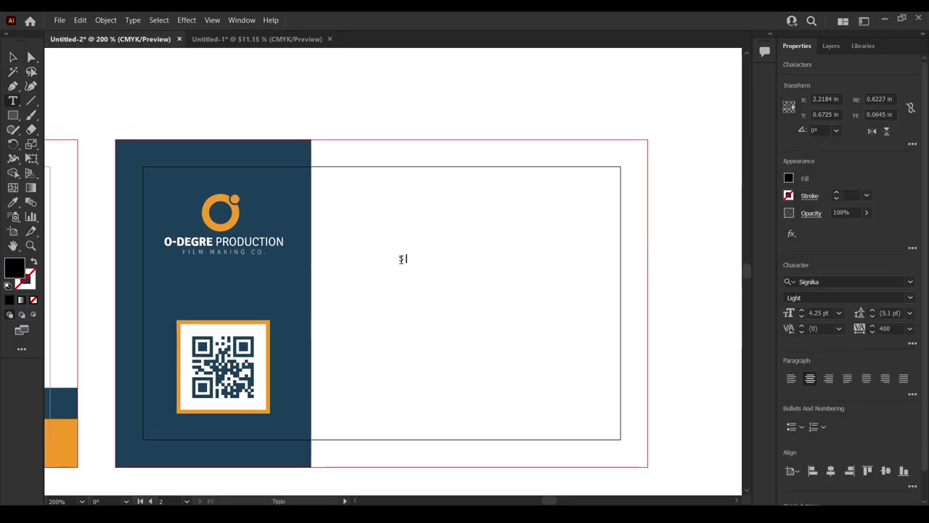
text(SDJKF)
key(ctrl+a)
key(BackSpace)
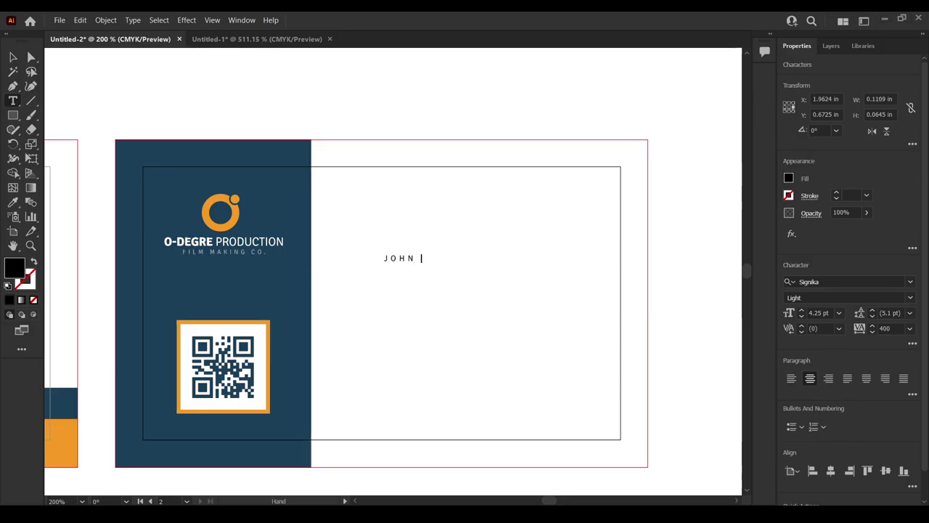
text(SOCIOB)
Set the name text's tracking to 0 and its font weight to SemiBold
key(ctrl+a)
click(890, 329)
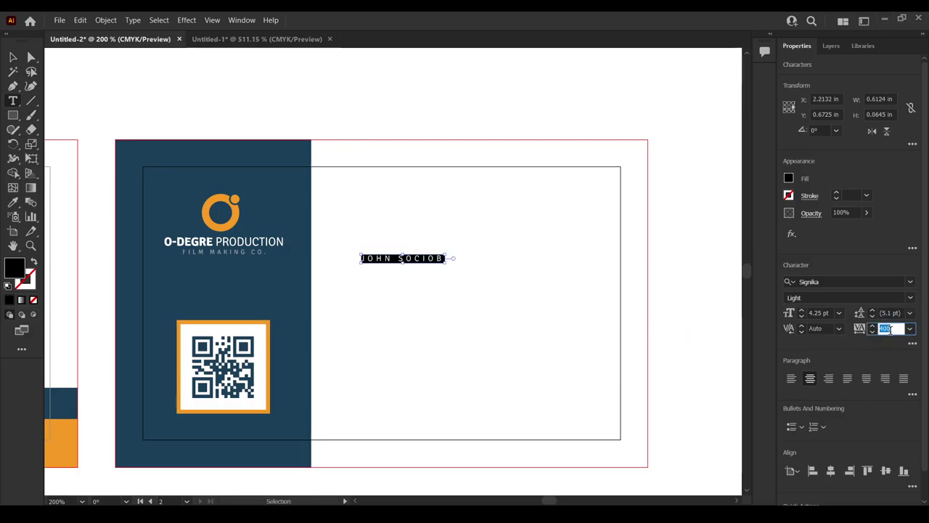
key(Return)
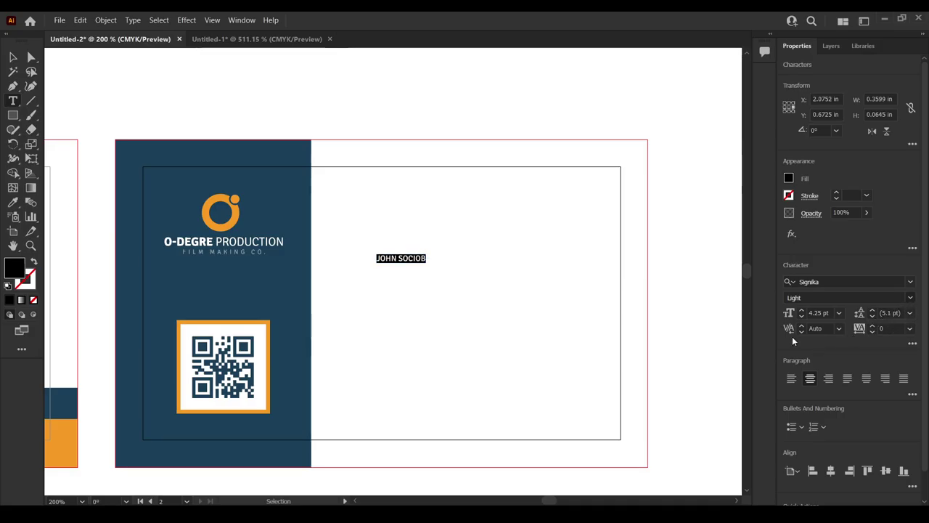
click(13, 57)
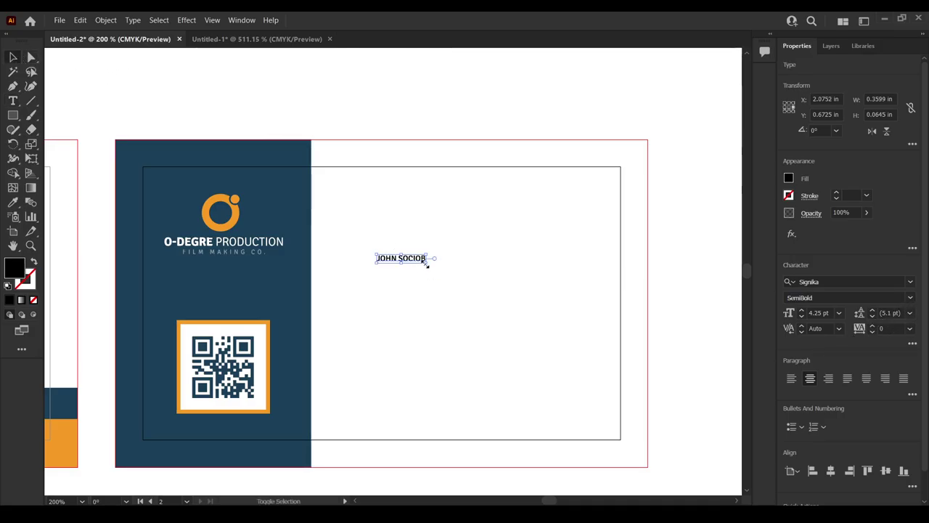
Enlarge the name text to about 10.2 pt and move it up to the upper part of the white area
drag(427, 265, 473, 270)
click(819, 313)
text(12)
key(Return)
drag(458, 258, 455, 223)
Fill the name text with the orange sampled from the logo symbol
key(i)
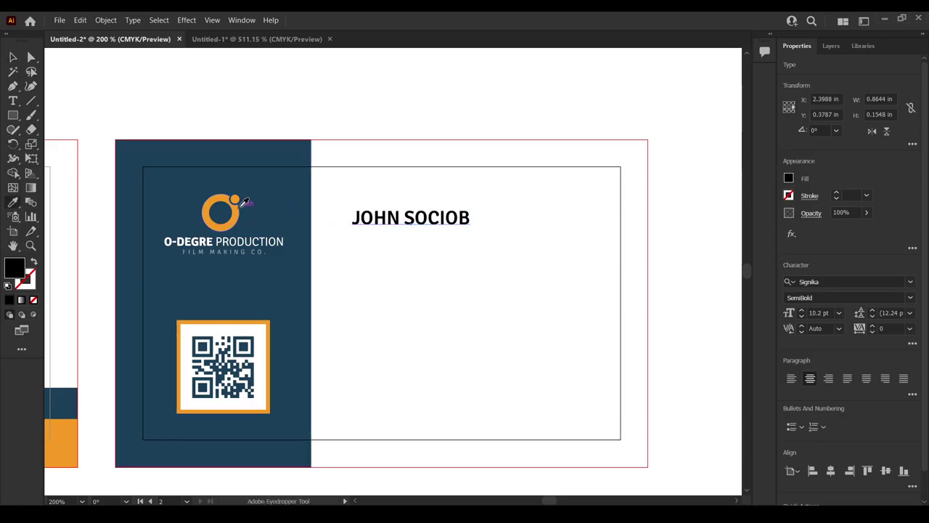
click(237, 207)
key(v)
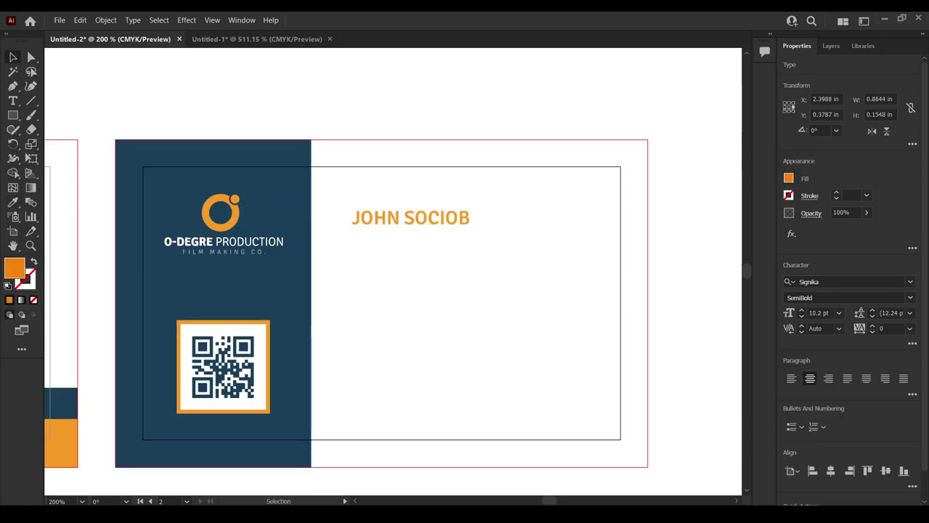
key(ctrl+shift+a)
key(ctrl+=)
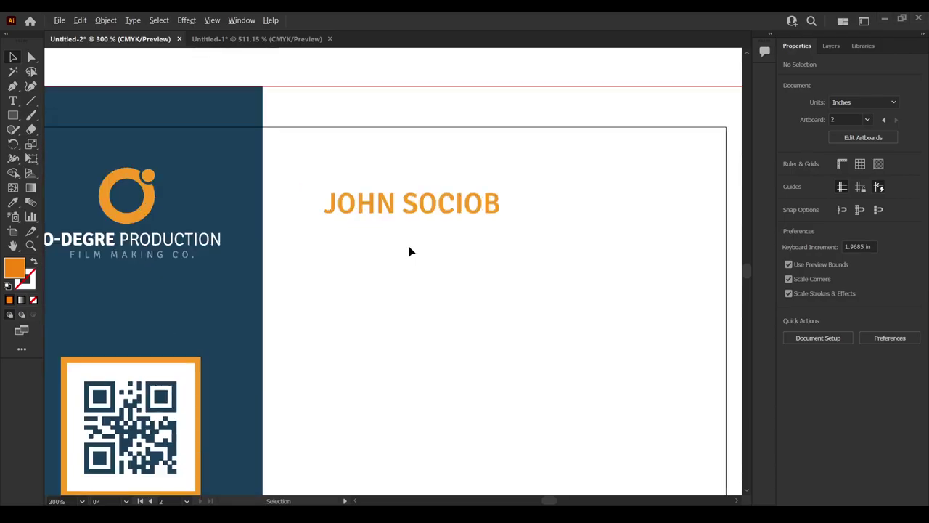
Add the job title "ART DIRECTOR", scale it down to about 4.46 pt and align it beneath the start of the name
click(419, 223)
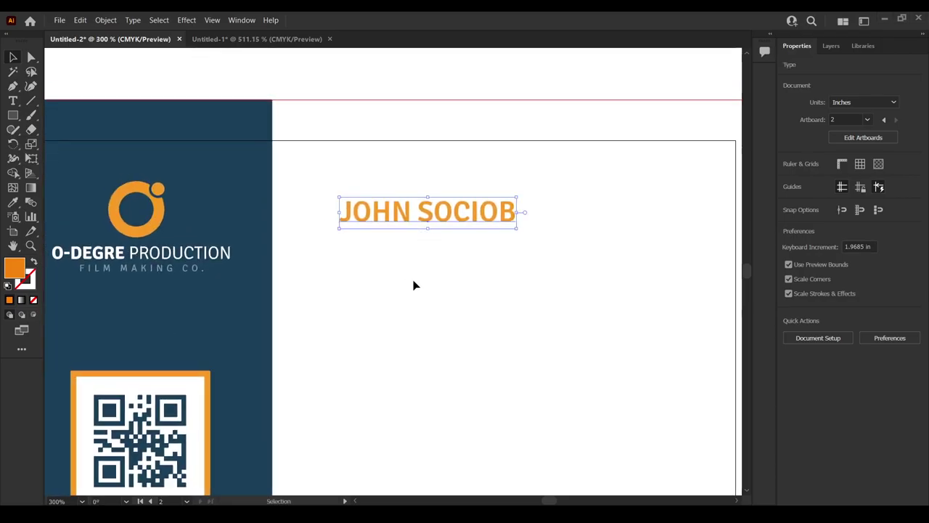
key(t)
click(387, 312)
text(ART)
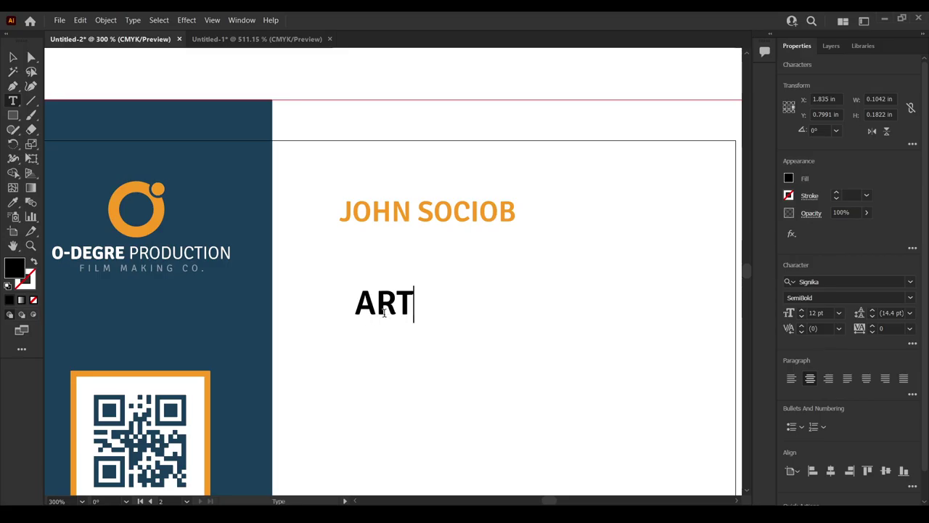
text( DIRECTOR)
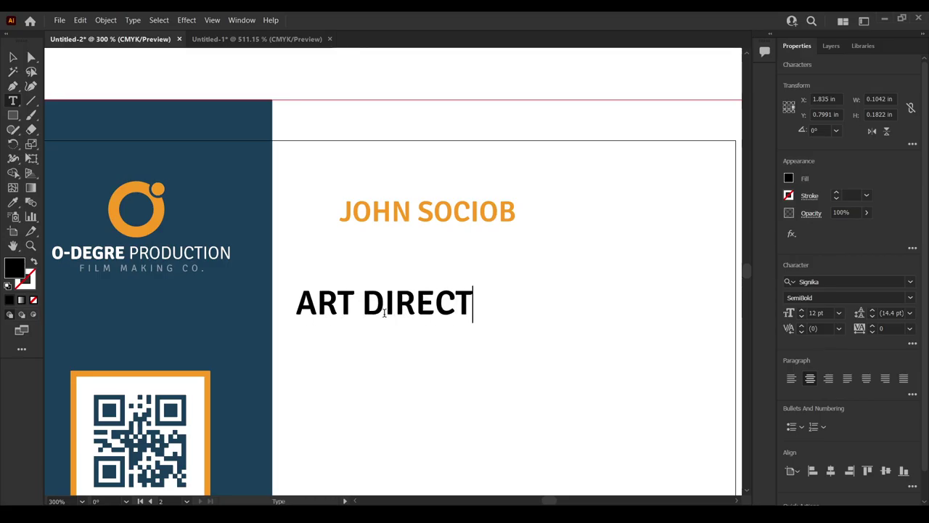
click(13, 58)
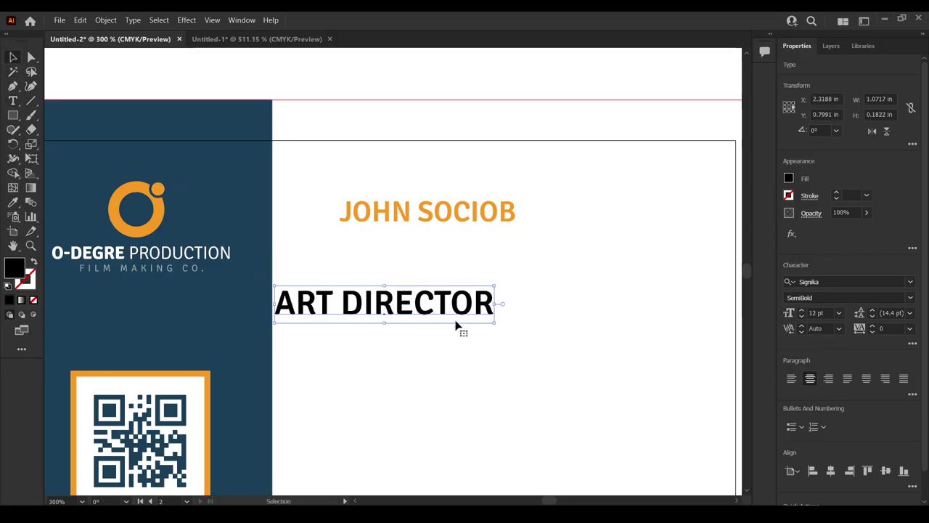
drag(493, 326, 405, 239)
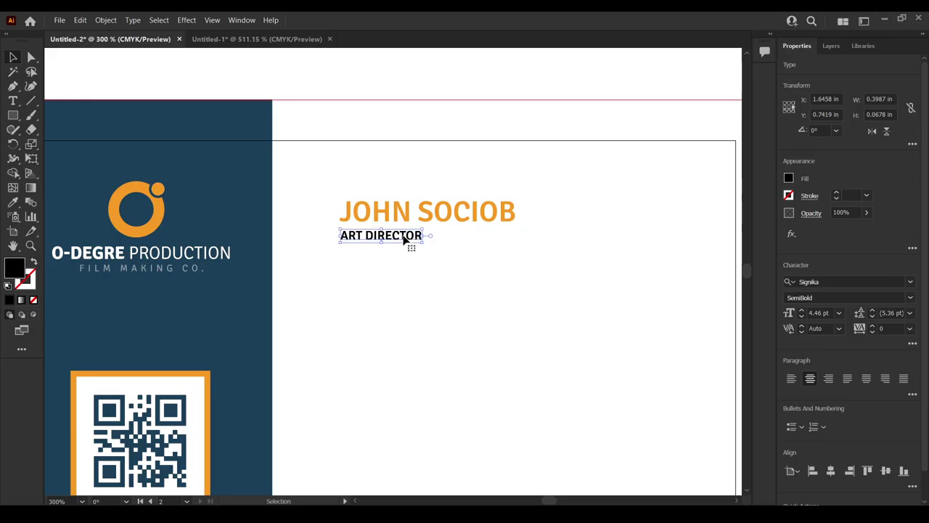
Fill the job title with the panel's dark blue, set its weight to Regular and enlarge it to about 4.81 pt
key(i)
click(256, 294)
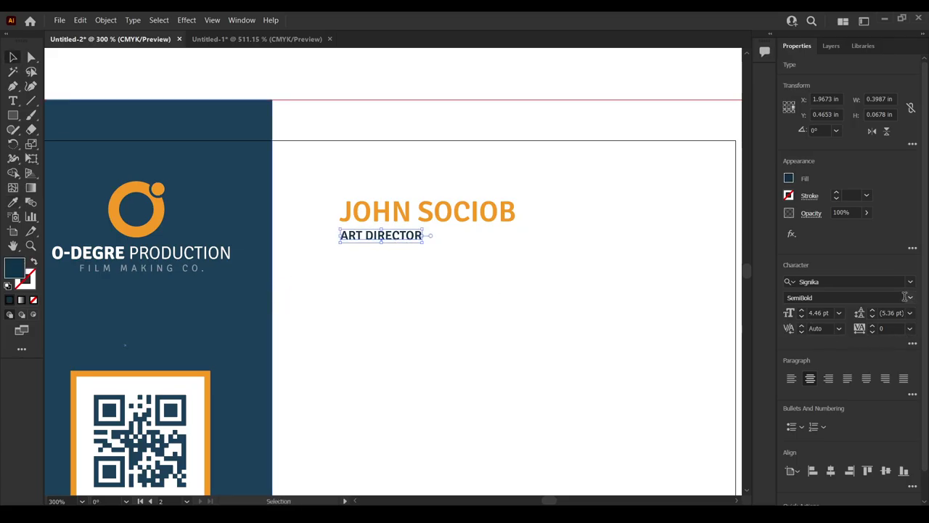
key(v)
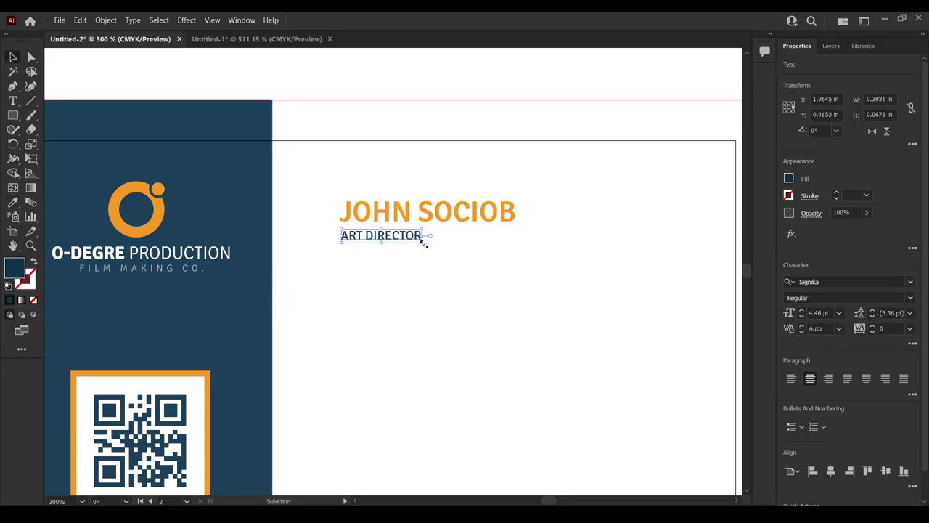
drag(424, 240, 426, 247)
click(475, 269)
scroll(475, 271, down, 2)
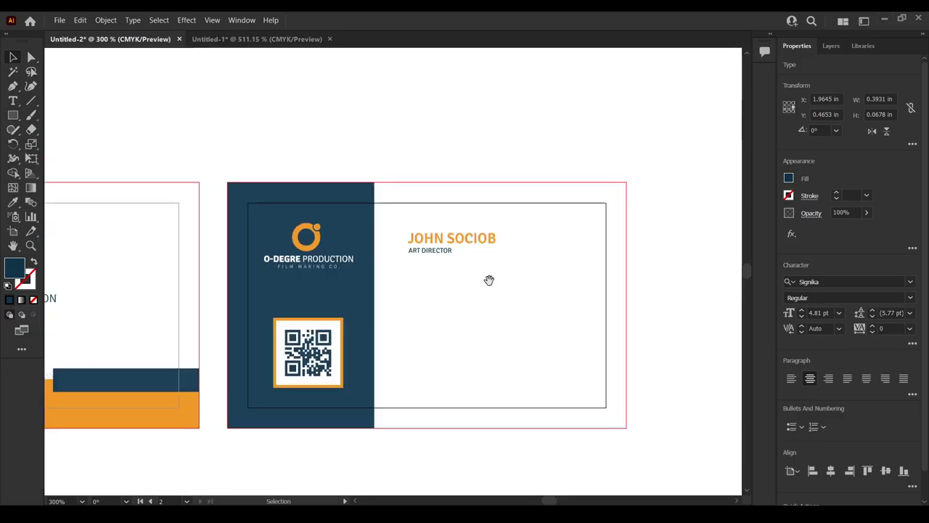
drag(487, 280, 447, 257)
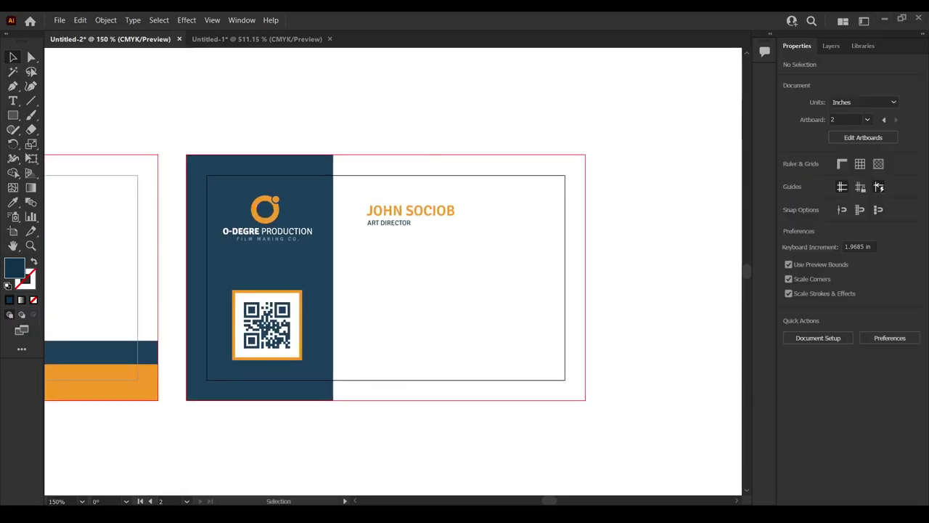
scroll(414, 250, up, 1)
drag(403, 217, 407, 249)
key(Delete)
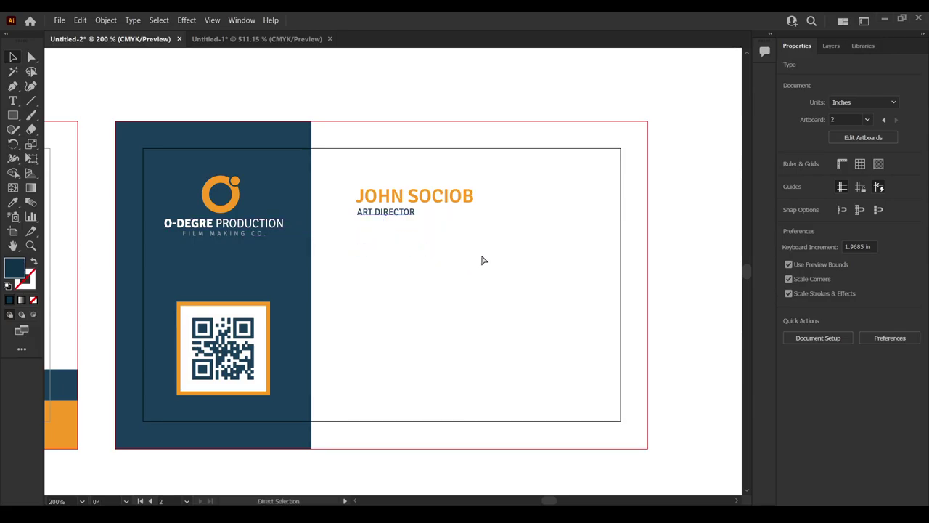